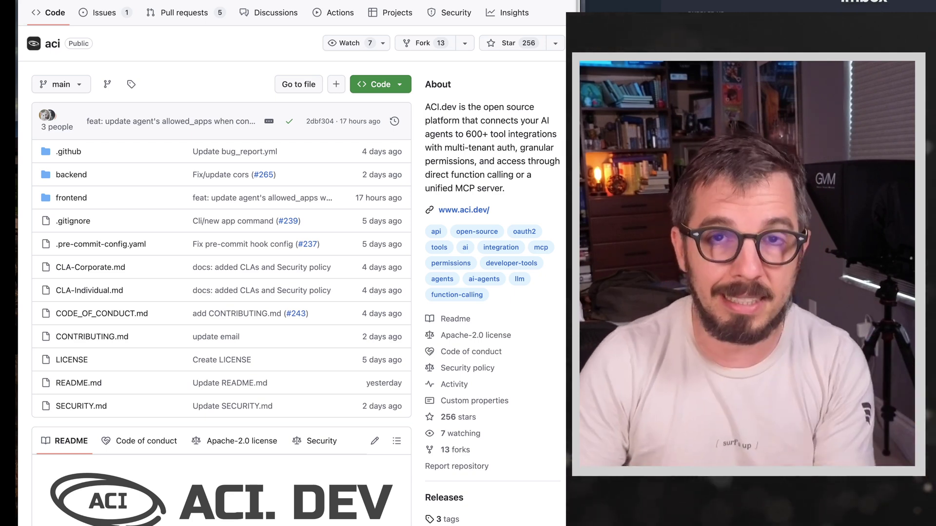
pyautogui.scroll(-1, 276, 251)
pyautogui.scroll(-1, 276, 250)
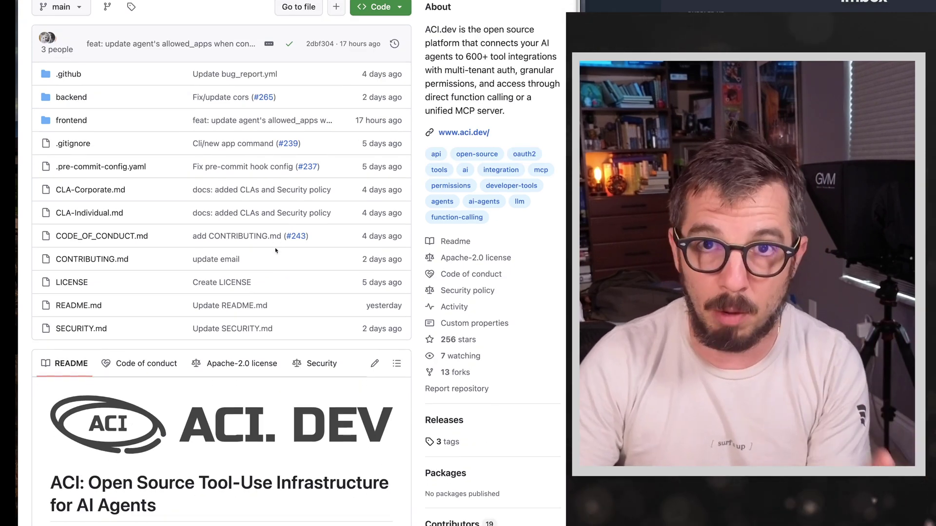
pyautogui.scroll(-2, 275, 250)
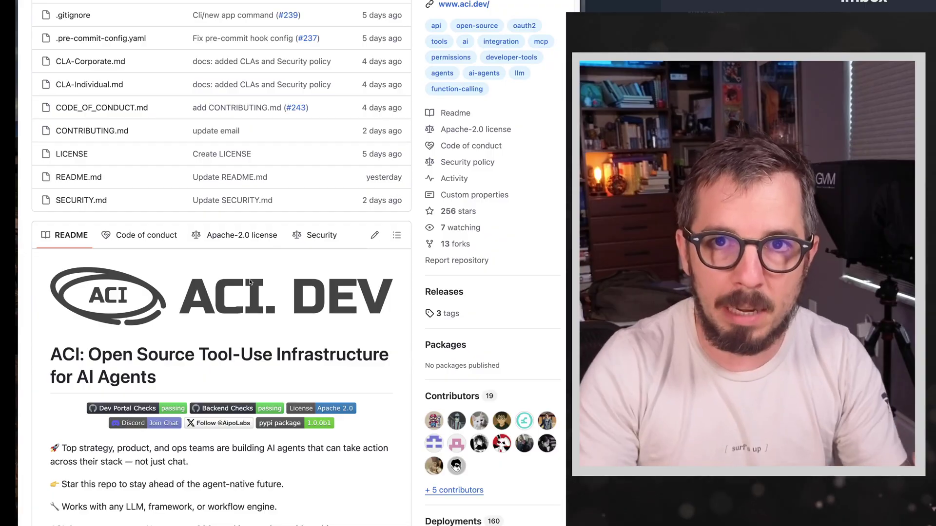
pyautogui.scroll(-2, 249, 282)
pyautogui.scroll(-2, 249, 282)
pyautogui.scroll(-2, 249, 282)
pyautogui.scroll(-3, 249, 282)
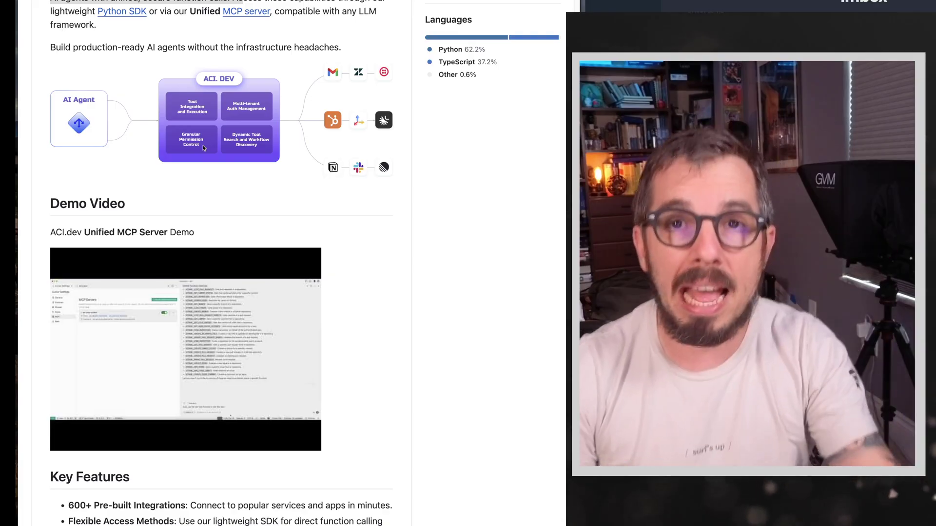
pyautogui.scroll(3, 203, 148)
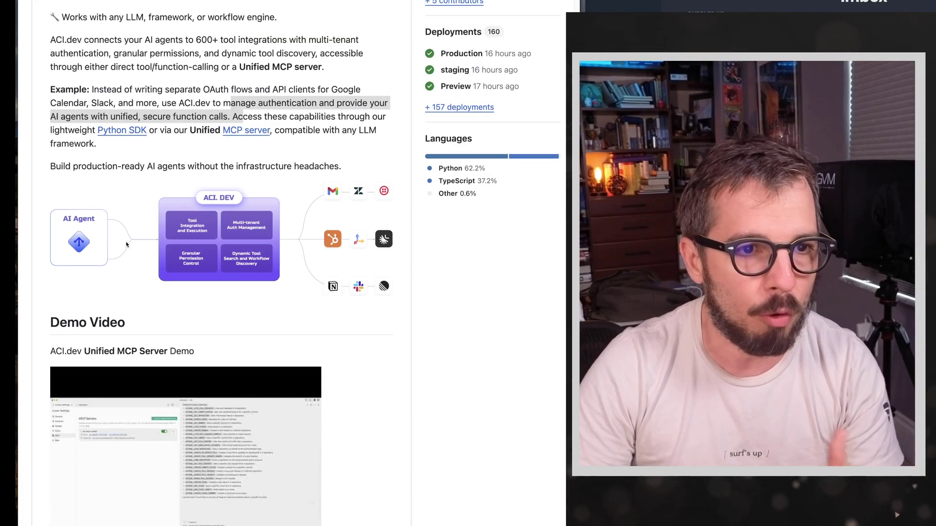
# Read the ACI.dev Example paragraph and authentication sentence, then browse the app catalogue and configured apps
pyautogui.moveTo(255, 103)
pyautogui.mouseDown()
pyautogui.moveTo(128, 103)
pyautogui.moveTo(360, 91)
pyautogui.moveTo(92, 89)
pyautogui.moveTo(157, 104)
pyautogui.moveTo(136, 103)
pyautogui.moveTo(193, 104)
pyautogui.mouseUp()
pyautogui.click(175, 94)
pyautogui.doubleClick(192, 104)
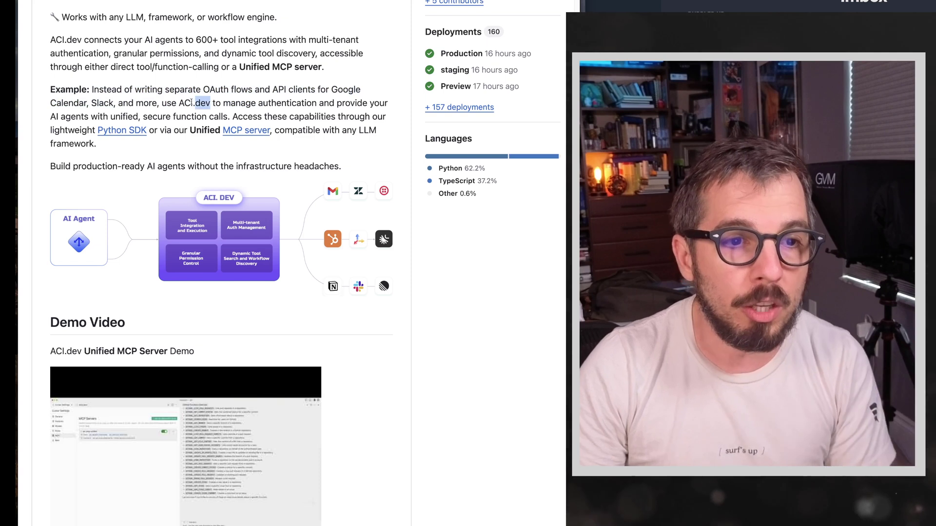
pyautogui.moveTo(214, 110)
pyautogui.mouseDown()
pyautogui.moveTo(386, 119)
pyautogui.moveTo(366, 102)
pyautogui.moveTo(153, 124)
pyautogui.moveTo(231, 115)
pyautogui.mouseUp()
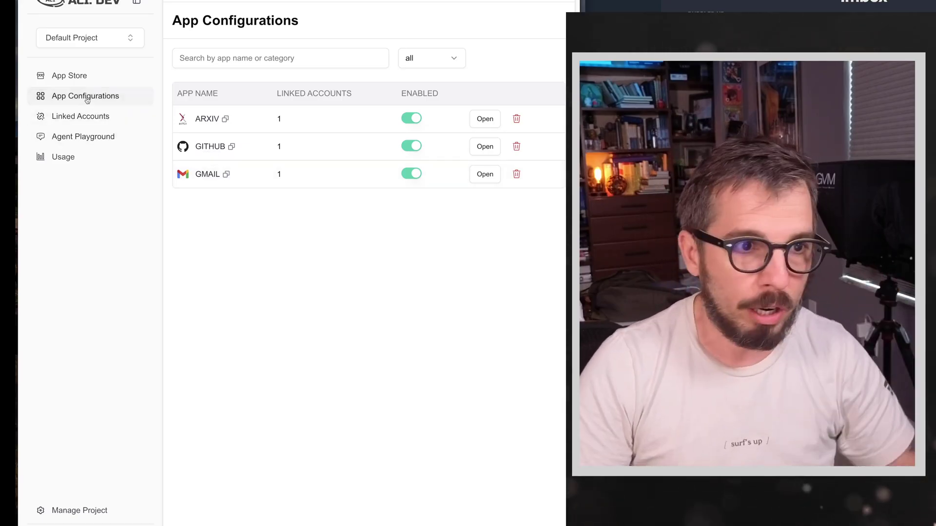
pyautogui.click(76, 77)
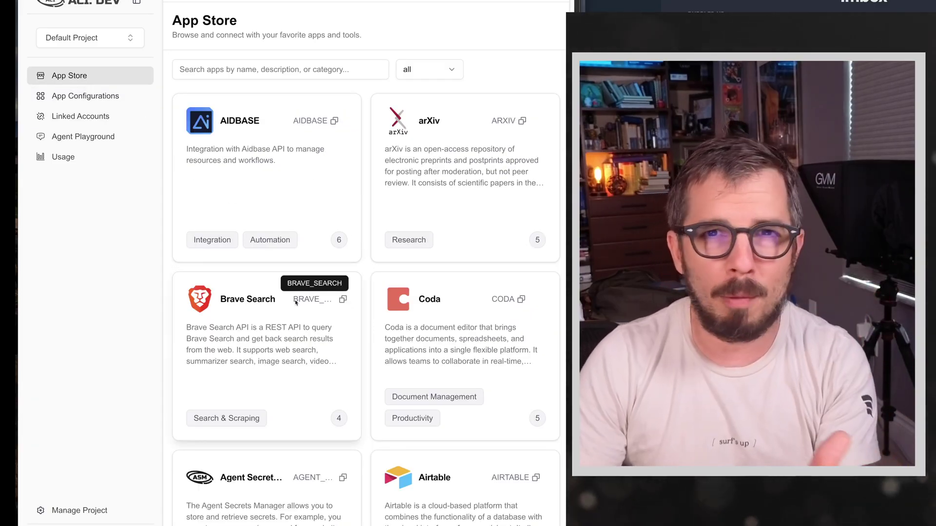
pyautogui.scroll(-3, 295, 300)
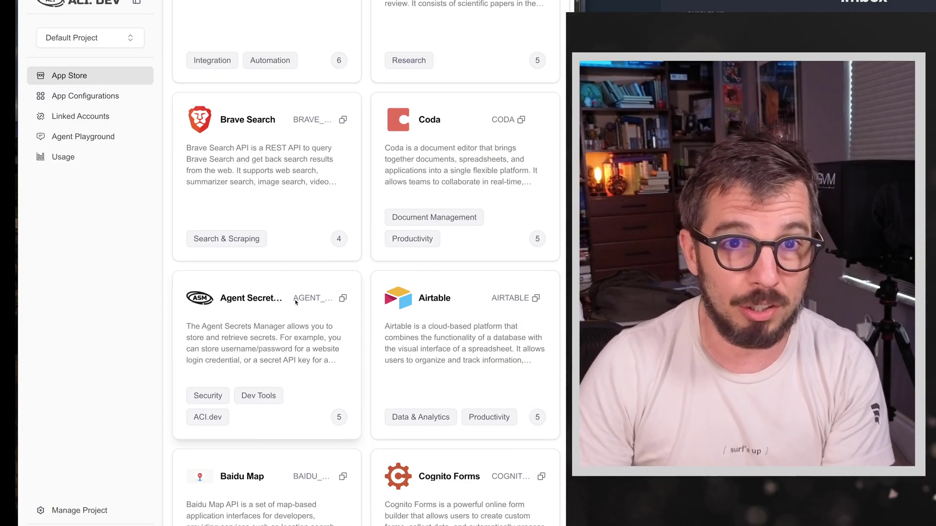
pyautogui.scroll(-3, 296, 301)
pyautogui.scroll(-3, 295, 303)
pyautogui.scroll(-6, 295, 305)
pyautogui.scroll(-4, 296, 306)
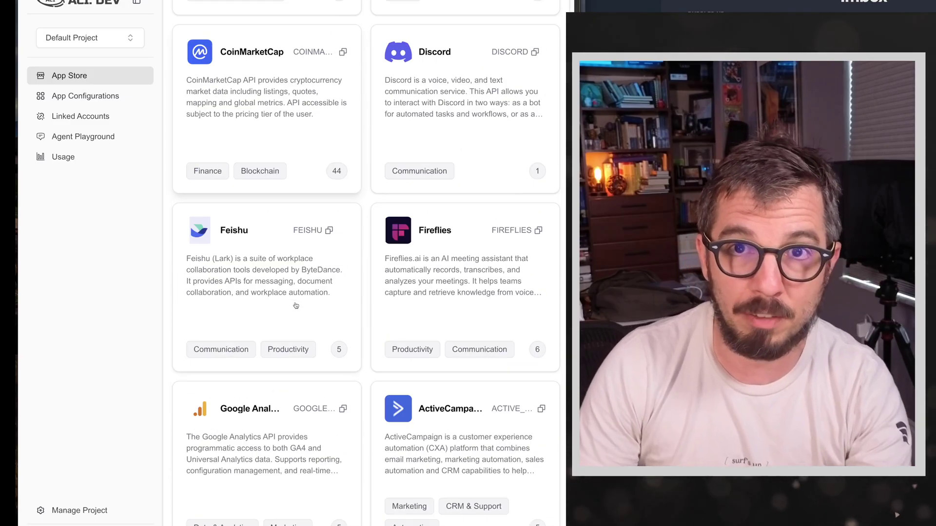
pyautogui.scroll(-3, 295, 305)
pyautogui.scroll(-3, 295, 305)
pyautogui.scroll(-2, 296, 306)
pyautogui.scroll(-3, 296, 306)
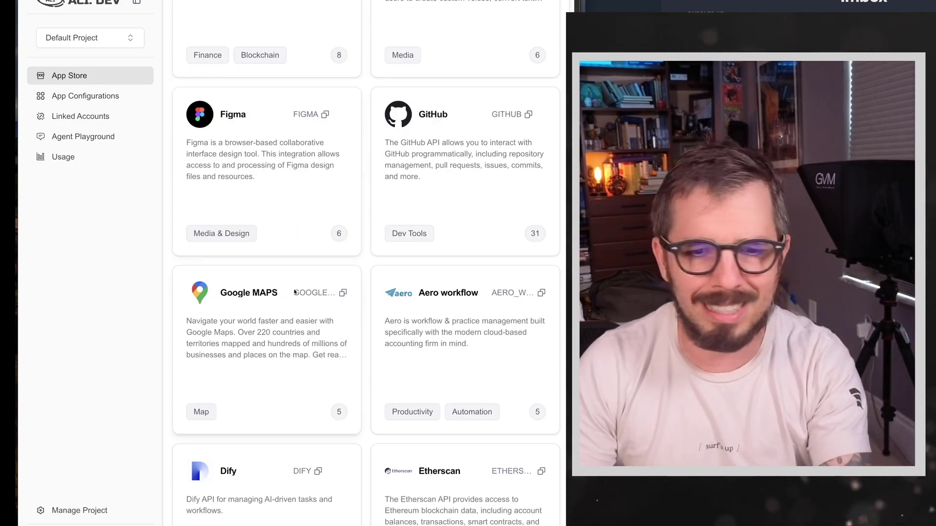
pyautogui.scroll(-3, 296, 305)
pyautogui.scroll(-3, 295, 305)
pyautogui.scroll(-5, 296, 293)
pyautogui.scroll(-5, 295, 293)
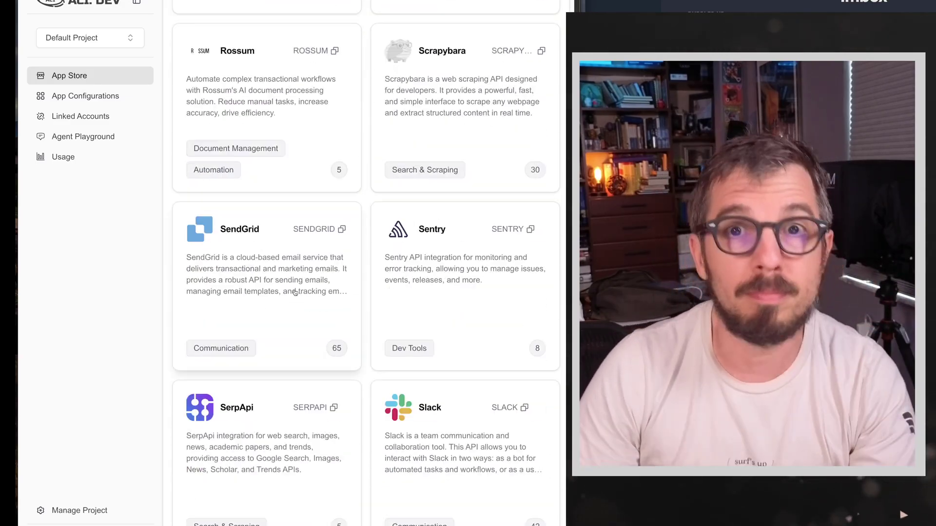
pyautogui.click(109, 95)
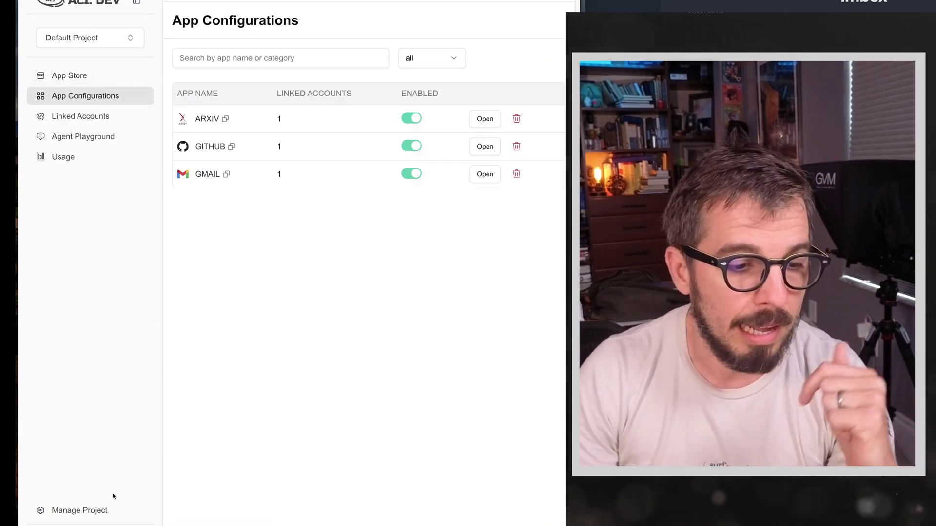
# Review the project's allowed apps (GitHub, arXiv, Gmail) in Manage Project and cancel without changes
pyautogui.click(110, 510)
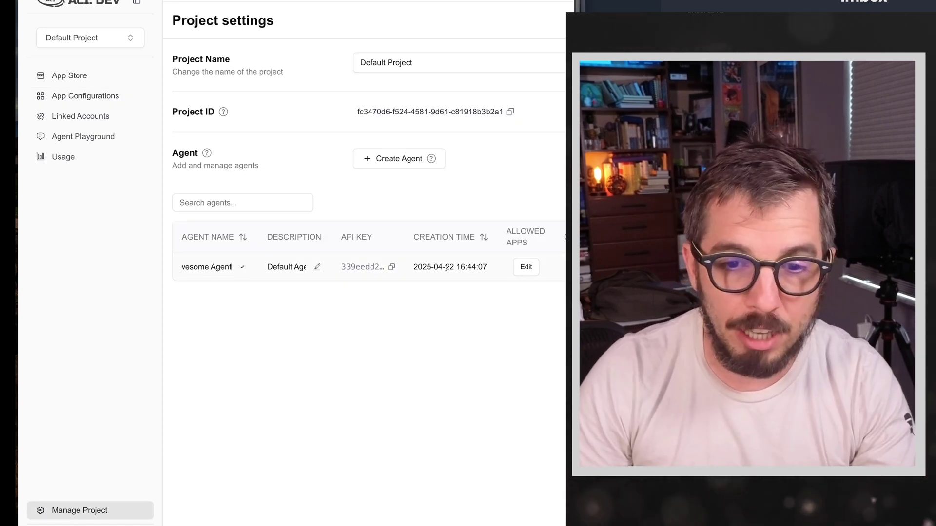
pyautogui.click(527, 268)
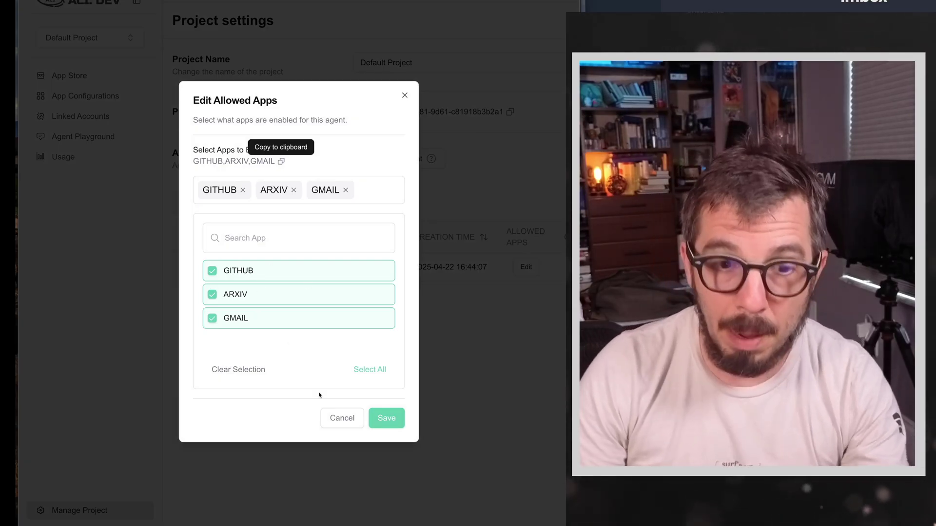
pyautogui.click(330, 419)
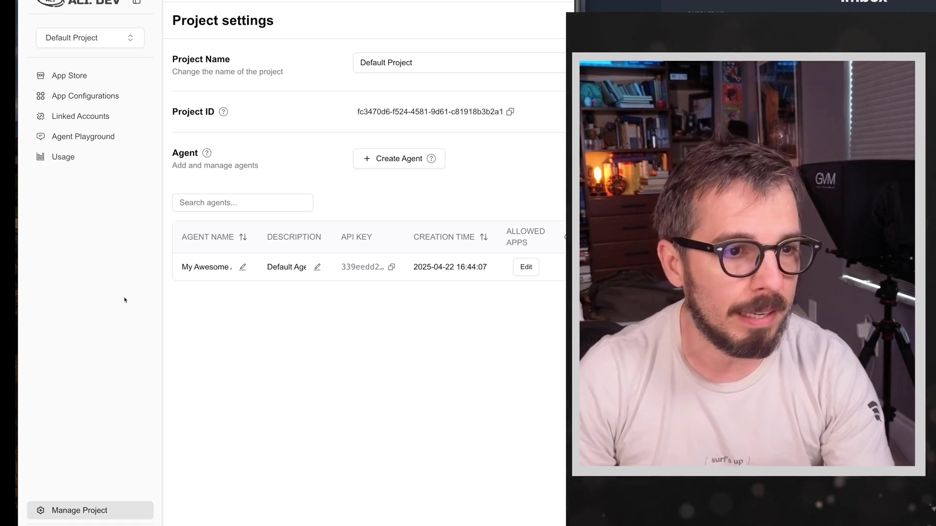
# Select the arXiv and Gmail apps in the Agent Playground
pyautogui.click(74, 144)
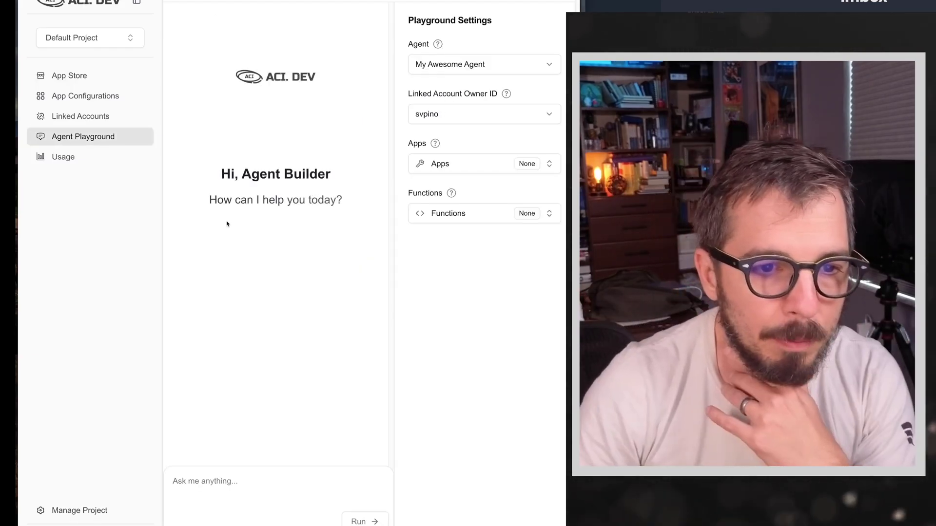
pyautogui.click(450, 166)
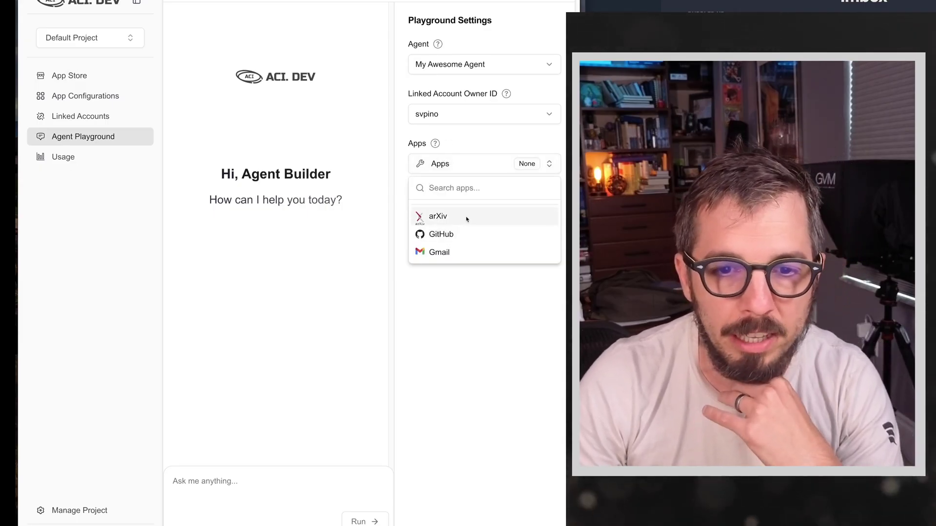
pyautogui.click(431, 252)
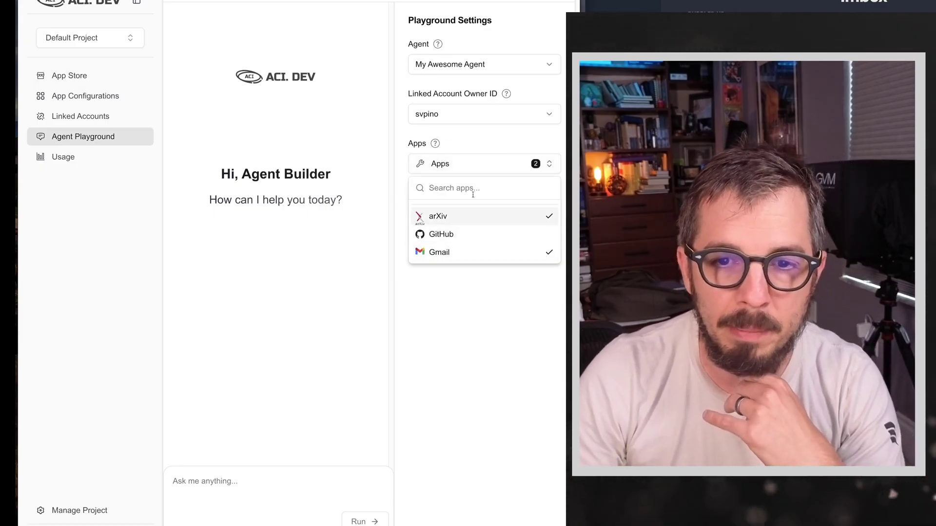
pyautogui.click(480, 315)
# Enable the ARXIV__SEARCH_PAPERS and GMAIL__SEND_EMAIL functions for My Awesome Agent
pyautogui.click(460, 213)
pyautogui.scroll(-3, 469, 299)
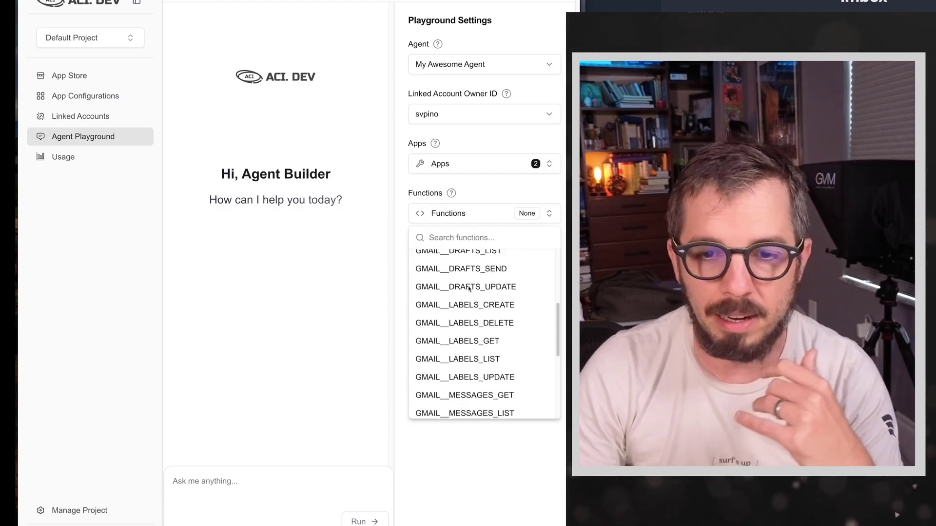
pyautogui.scroll(-3, 469, 300)
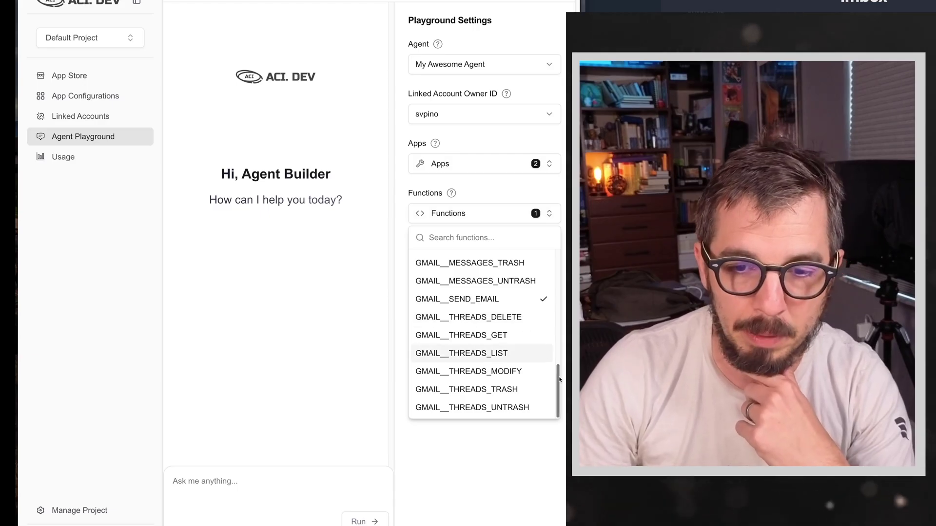
pyautogui.moveTo(559, 379); pyautogui.dragTo(560, 261)
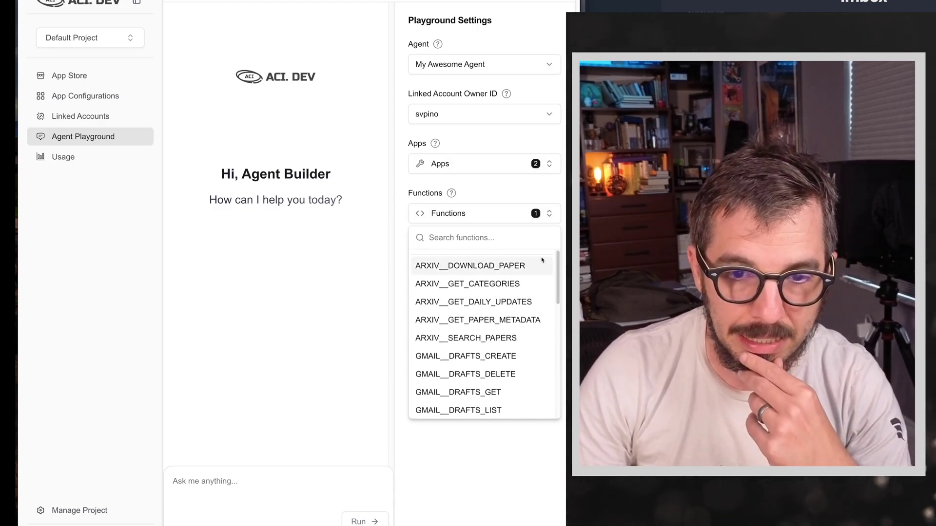
pyautogui.click(480, 338)
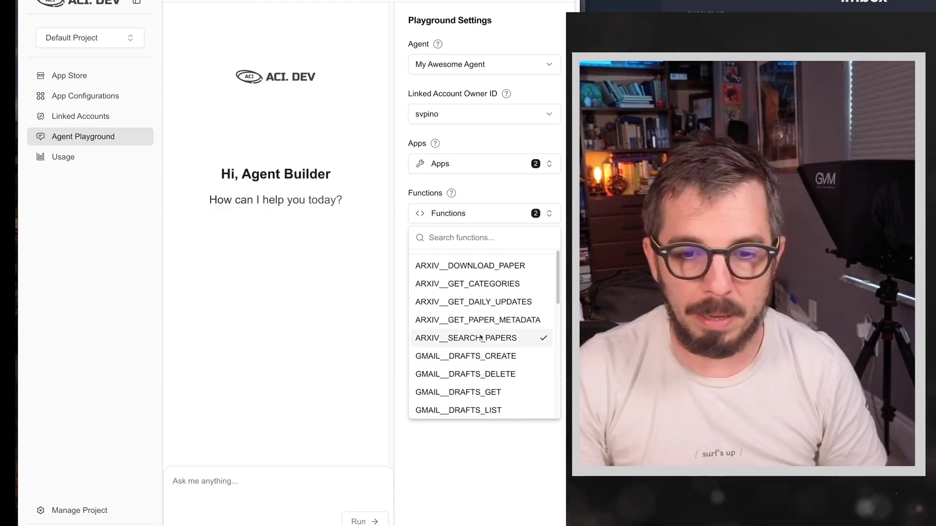
pyautogui.moveTo(558, 282); pyautogui.dragTo(371, 423)
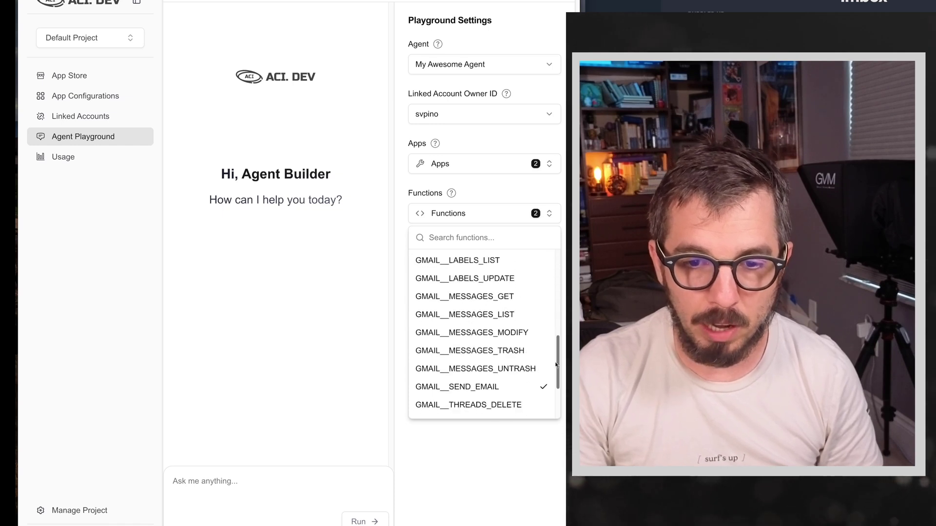
pyautogui.click(371, 423)
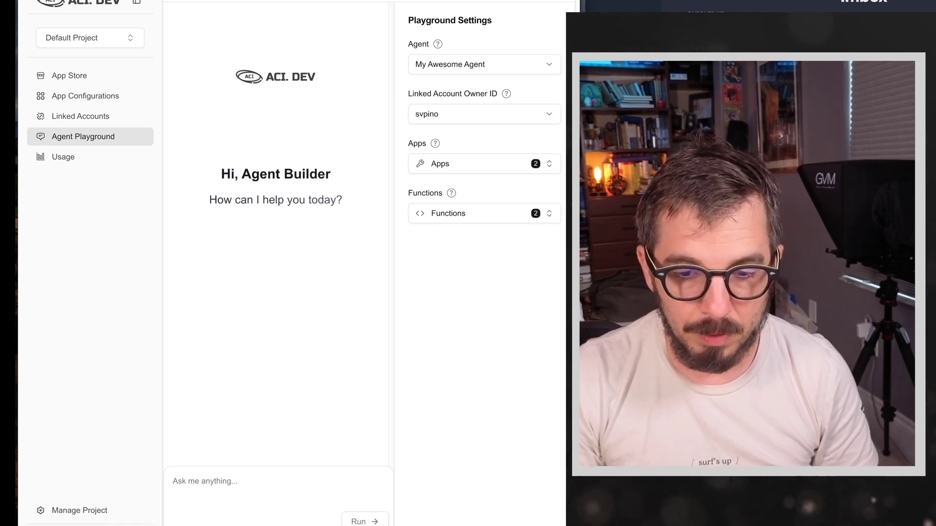
pyautogui.click(217, 382)
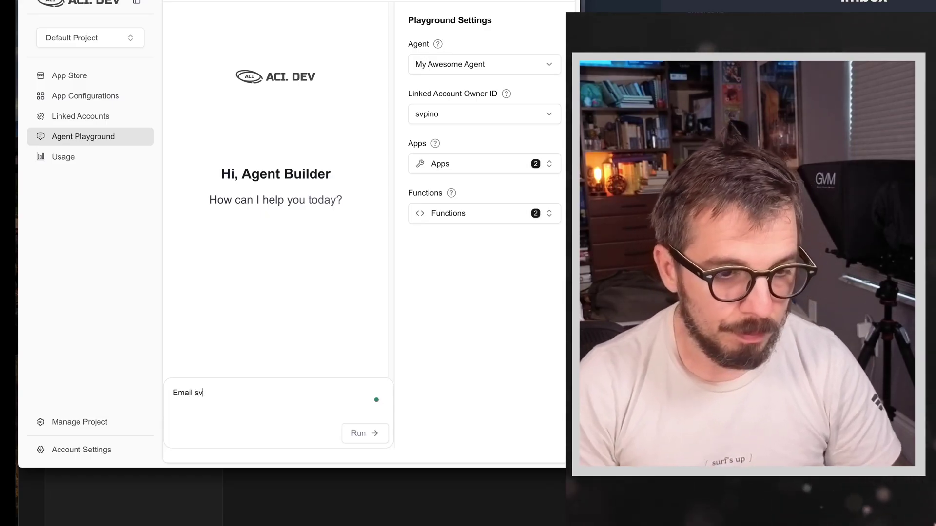
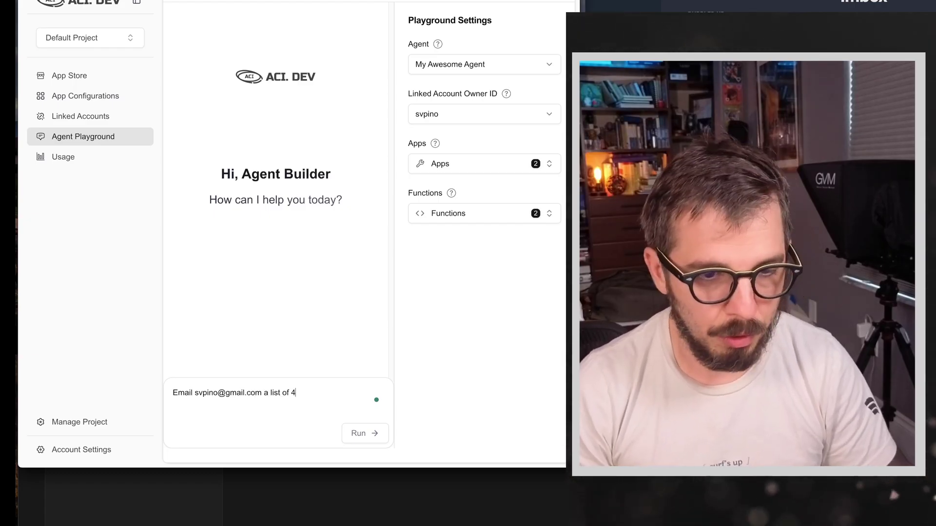
pyautogui.write('reinforcement')
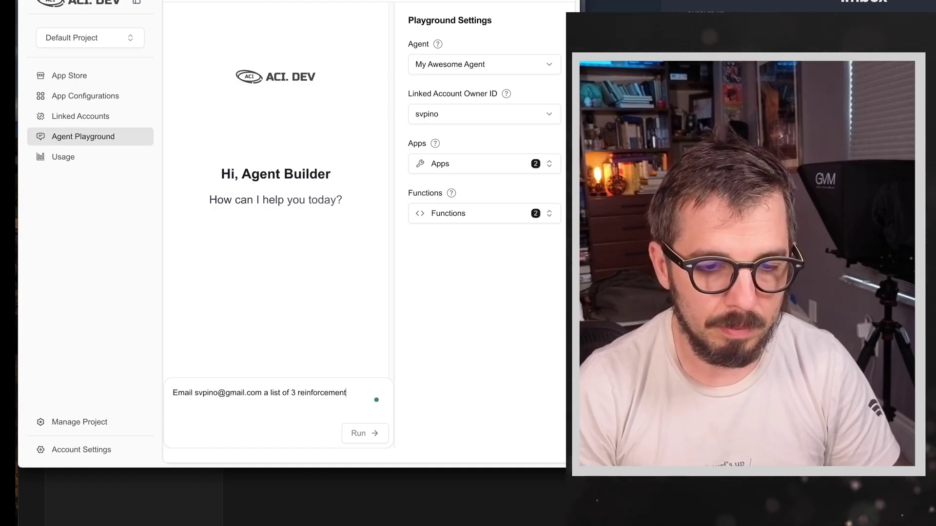
pyautogui.write('rs')
# Run the prompt to email three reinforcement learning papers and check the agent's sent confirmation
pyautogui.press('Return')
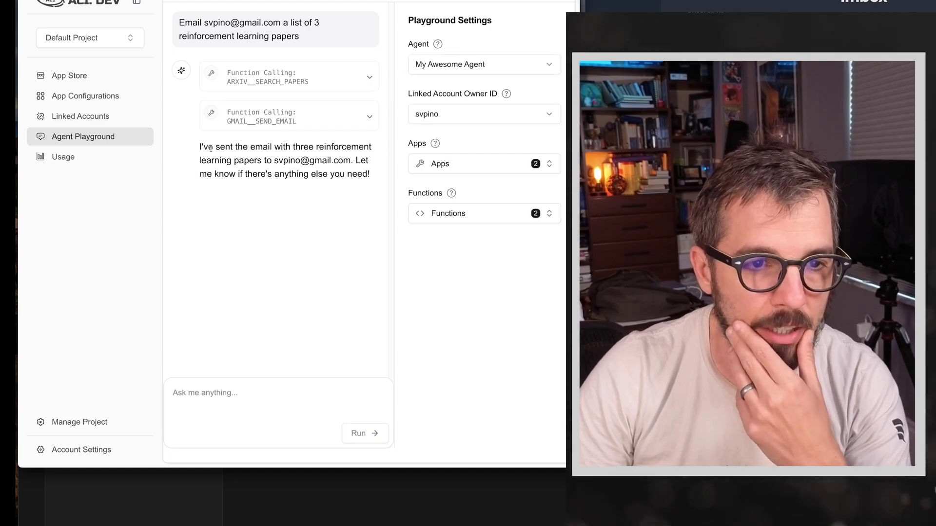
pyautogui.moveTo(210, 148); pyautogui.dragTo(270, 169)
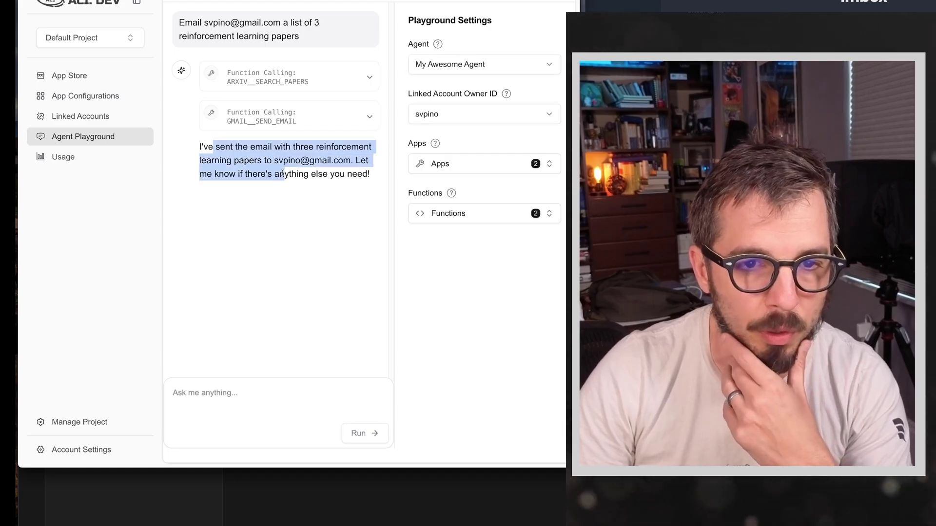
pyautogui.hotkey('alt', 'Tab')
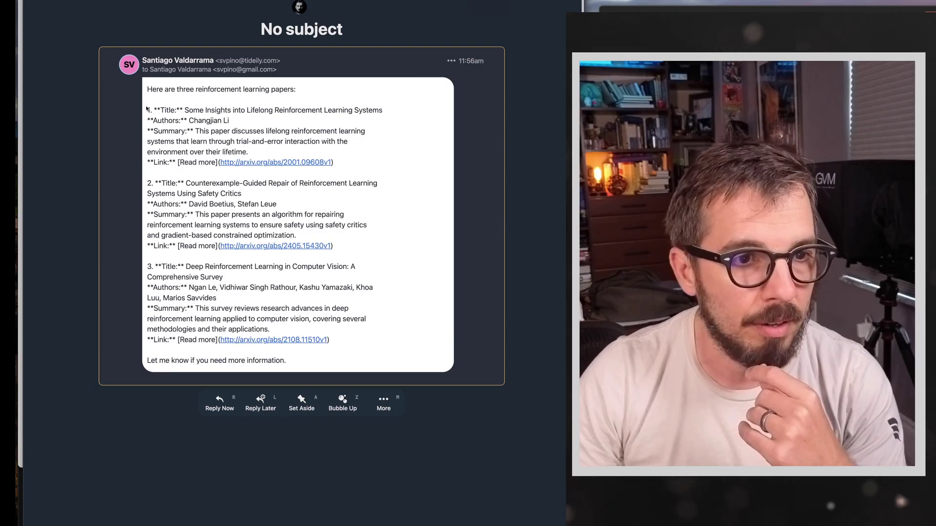
# Read the received email's three papers with authors, summaries and arXiv links, then return
pyautogui.moveTo(152, 90); pyautogui.dragTo(299, 339)
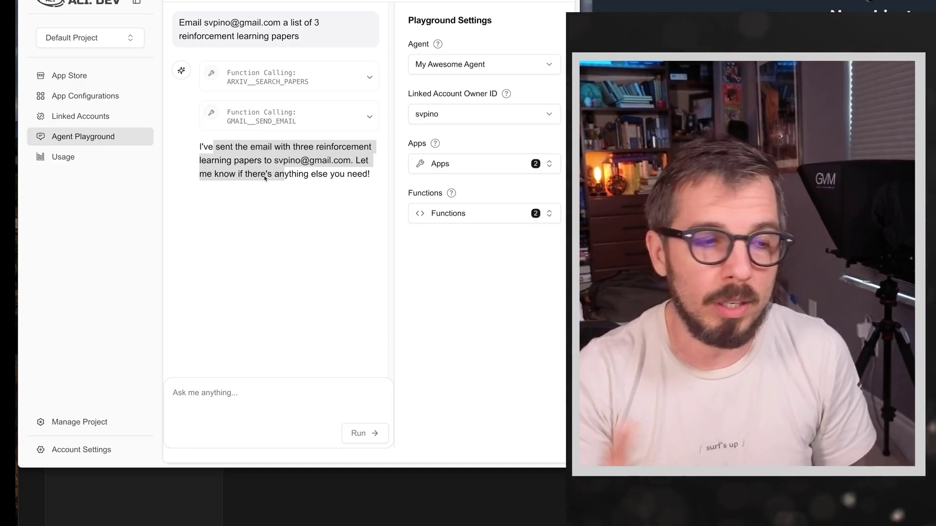
pyautogui.press('super+Tab')
# In Windsurf, show the Cascade settings section in a wider settings panel
pyautogui.press('super+Tab')
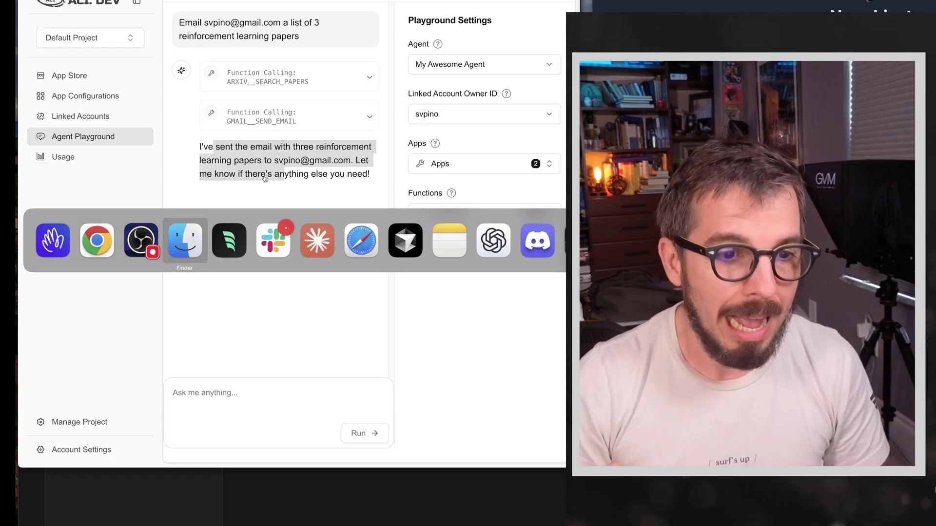
pyautogui.press('super+Tab')
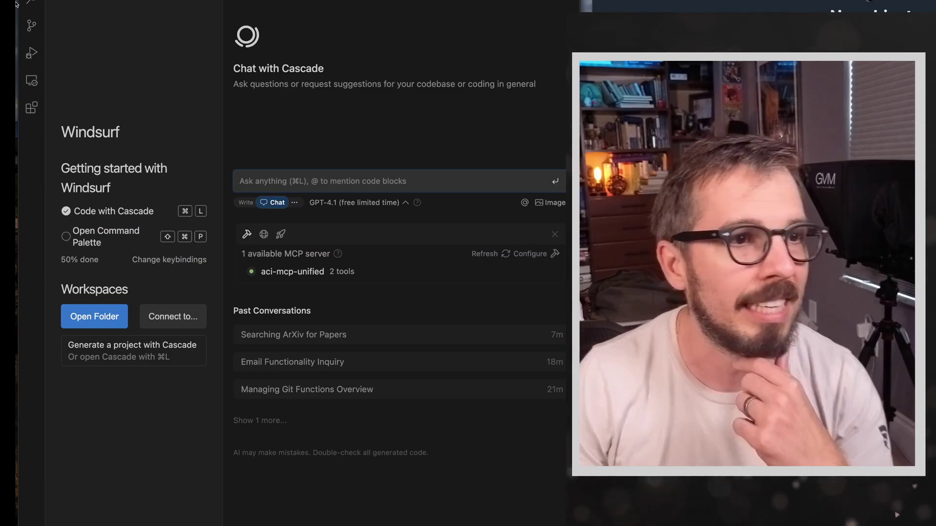
pyautogui.click(52, 0)
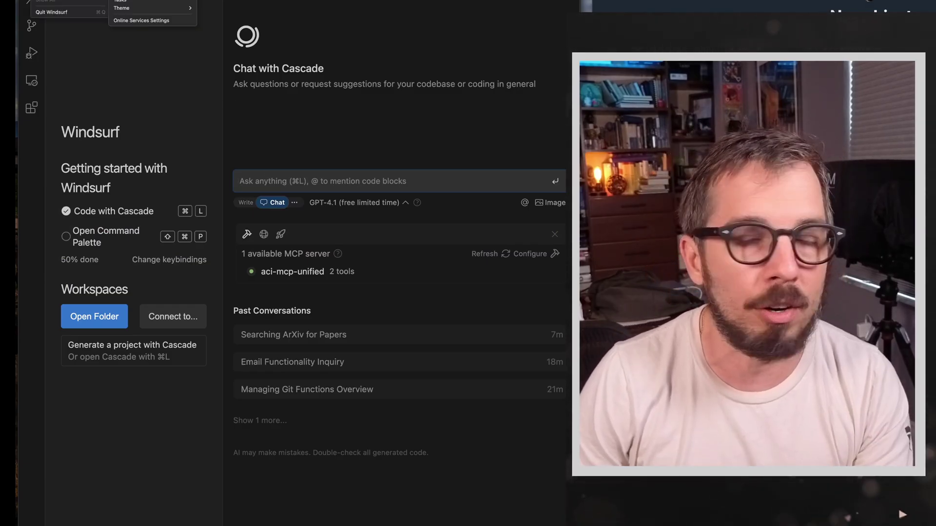
pyautogui.click(140, 0)
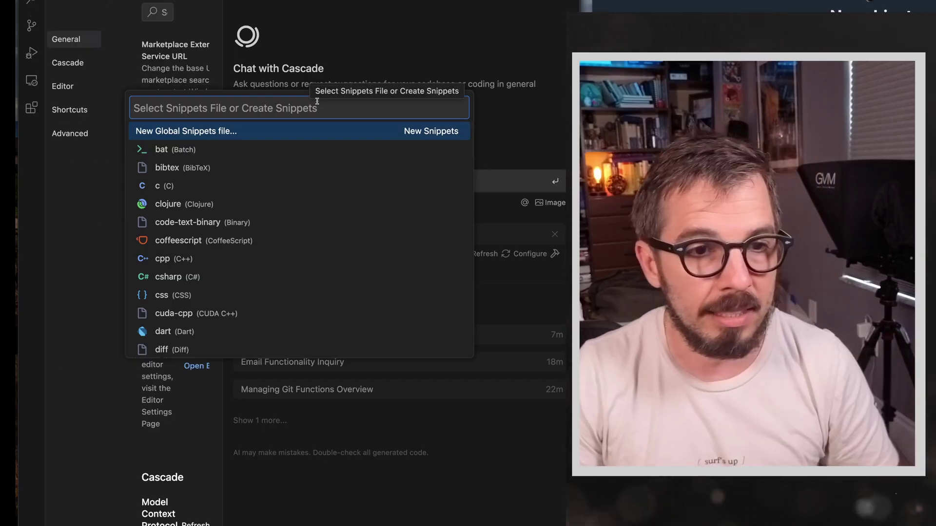
pyautogui.press('Escape')
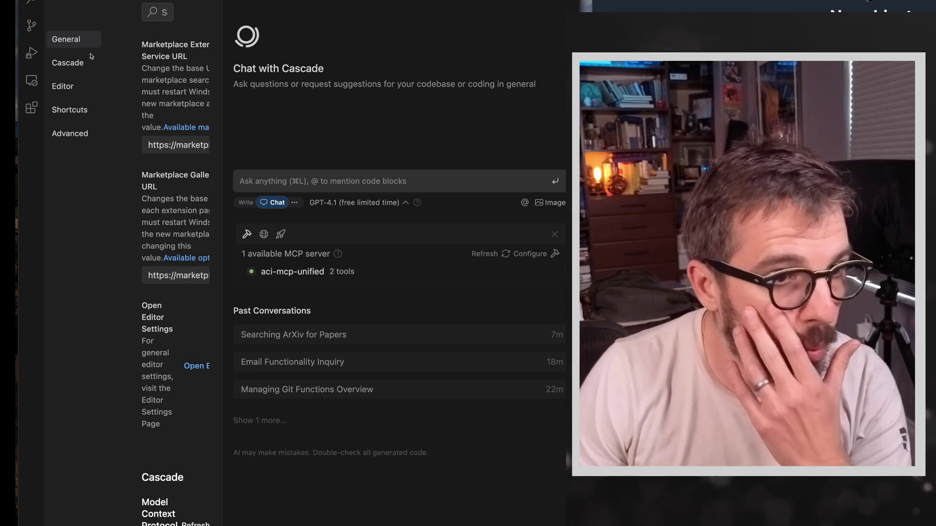
pyautogui.click(95, 62)
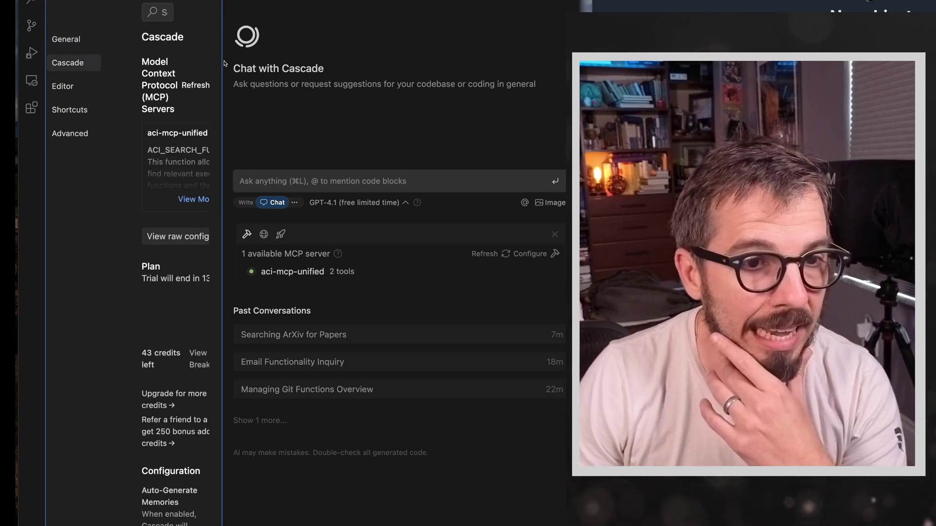
pyautogui.moveTo(224, 64); pyautogui.dragTo(384, 66)
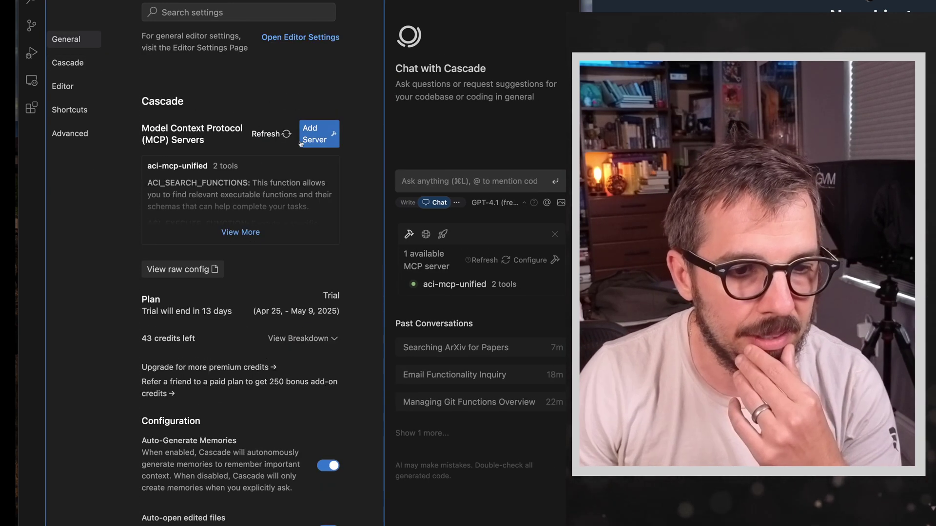
pyautogui.scroll(3, 251, 181)
pyautogui.scroll(-2, 184, 316)
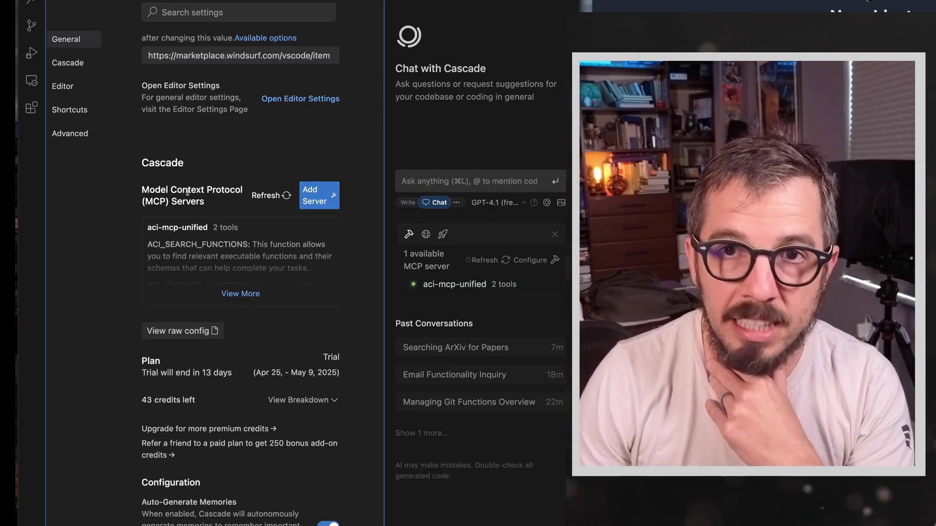
# View the raw MCP config and select the aci-mcp-unified server entry
pyautogui.click(184, 331)
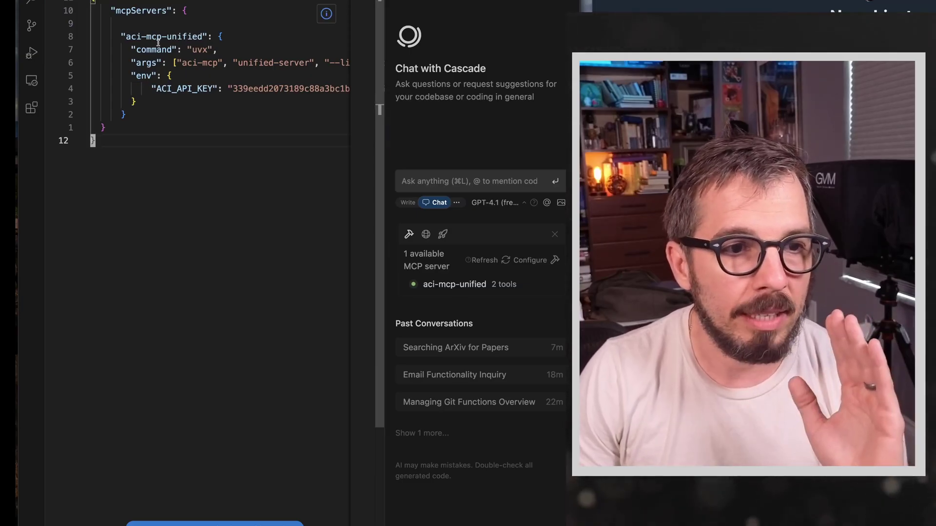
pyautogui.moveTo(125, 34); pyautogui.dragTo(157, 115)
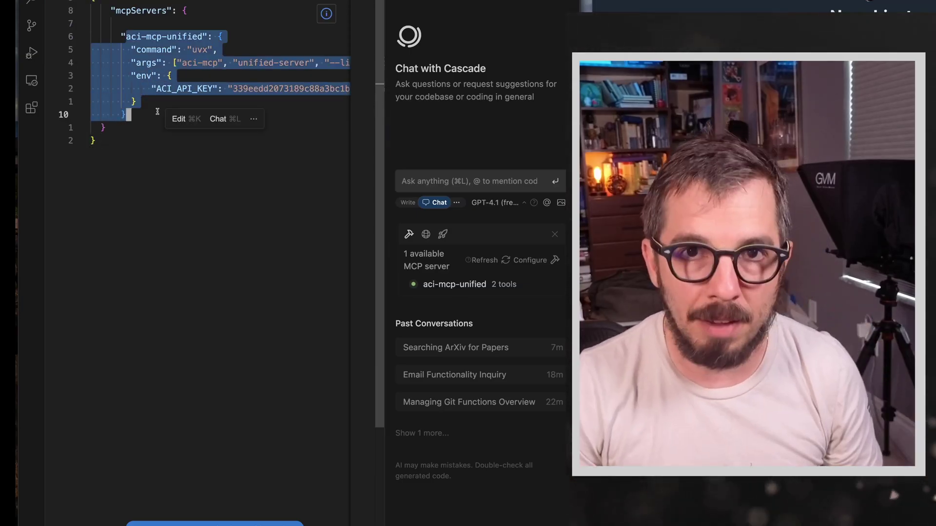
pyautogui.press('super+Tab')
pyautogui.press('super+Tab')
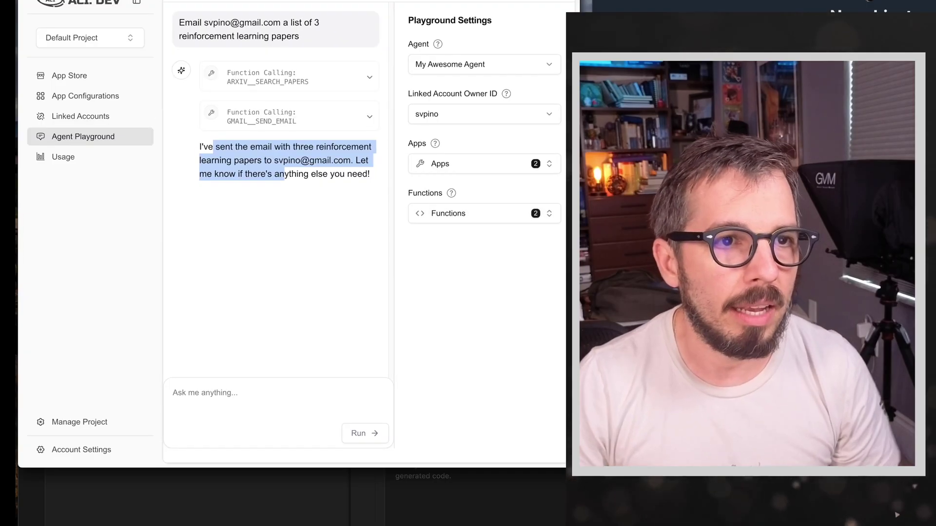
pyautogui.scroll(2, 194, 185)
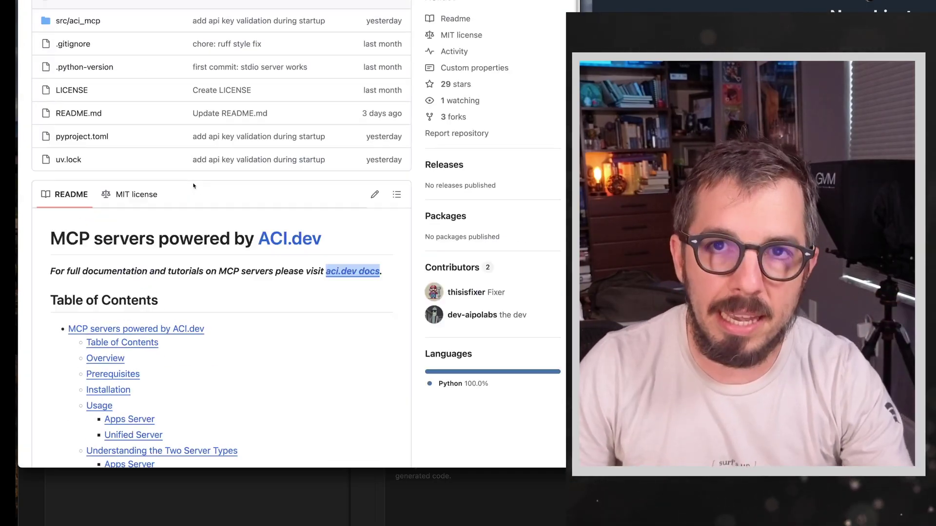
pyautogui.scroll(3, 194, 185)
pyautogui.scroll(-4, 194, 185)
pyautogui.scroll(-5, 190, 198)
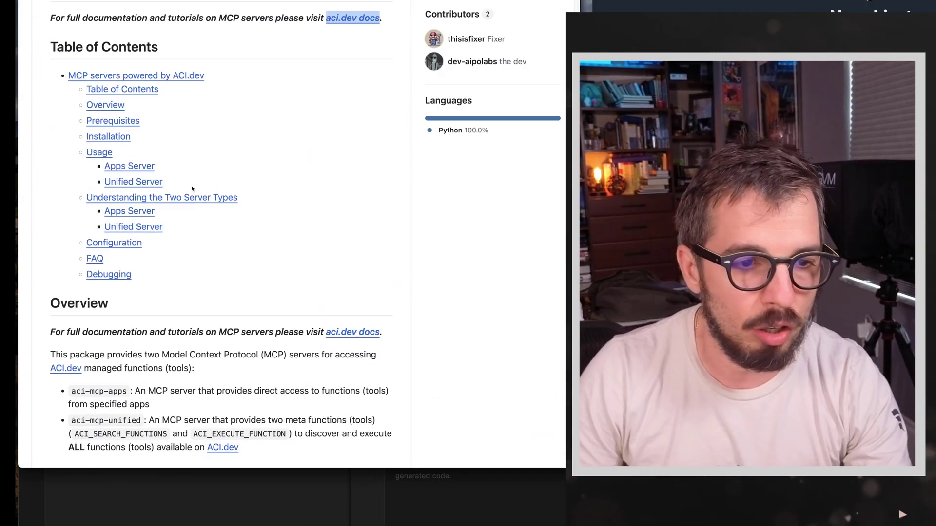
pyautogui.scroll(-6, 186, 210)
pyautogui.scroll(-8, 186, 210)
pyautogui.scroll(-1, 183, 210)
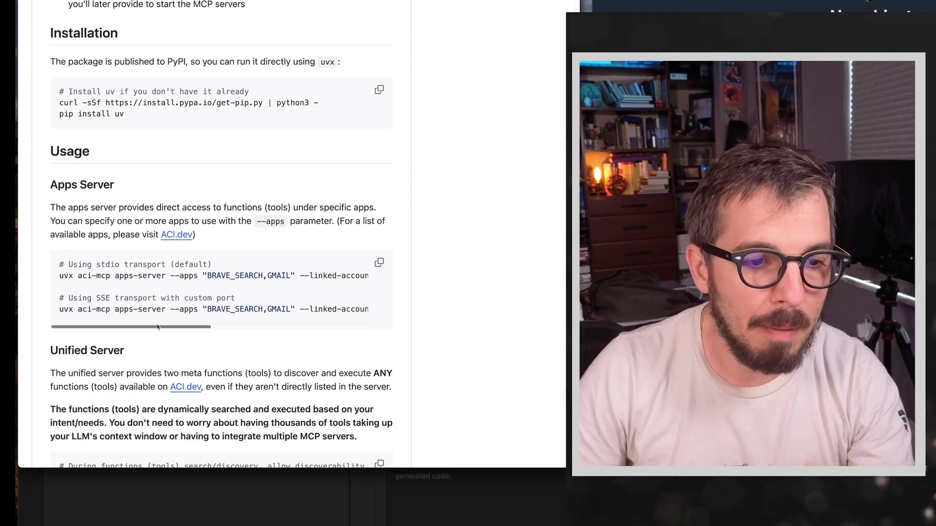
pyautogui.scroll(-5, 162, 322)
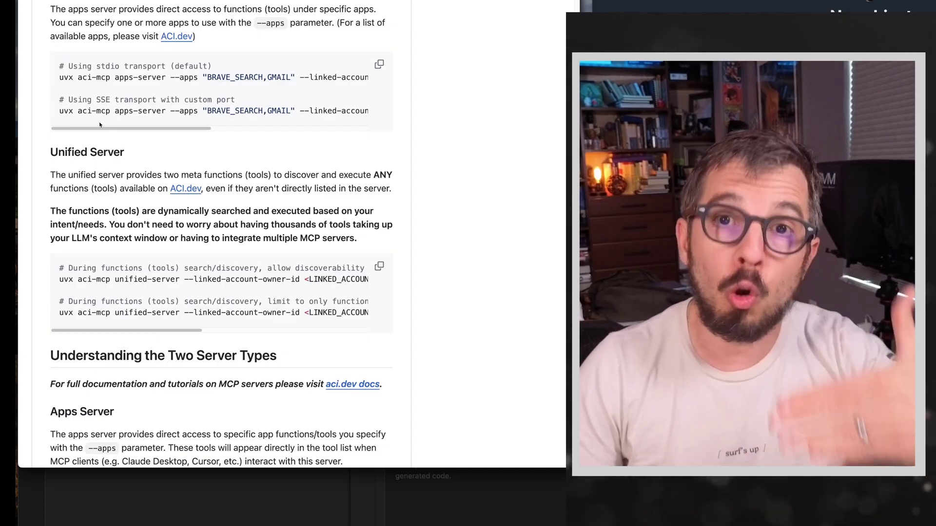
# Highlight apps-server and the --linked-account-owner-id flag in the aci-mcp README usage commands
pyautogui.moveTo(114, 76); pyautogui.dragTo(150, 77)
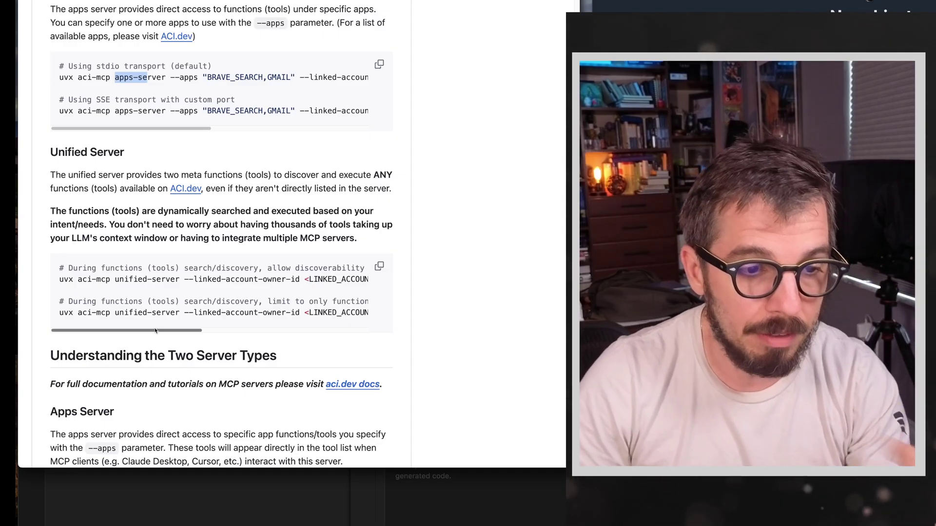
pyautogui.moveTo(154, 331); pyautogui.dragTo(222, 337)
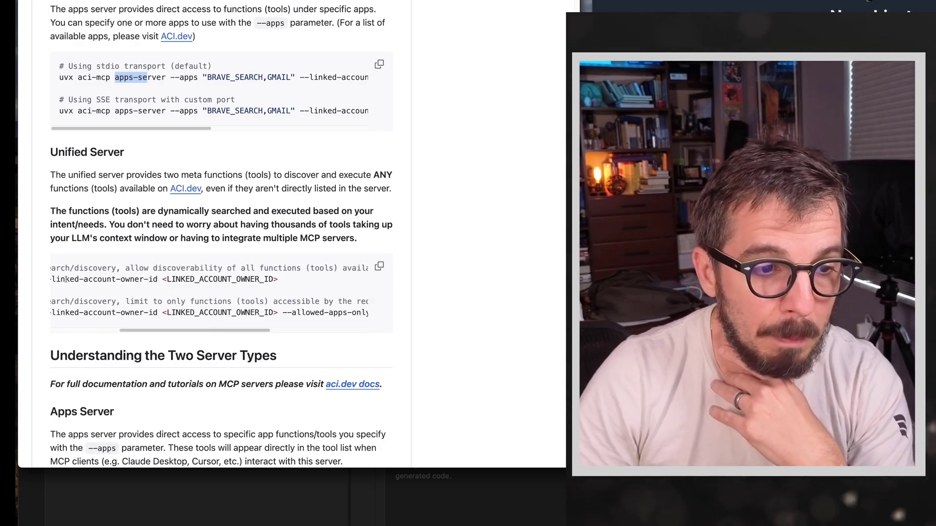
pyautogui.moveTo(64, 279)
pyautogui.mouseDown()
pyautogui.moveTo(168, 286)
pyautogui.moveTo(159, 279)
pyautogui.mouseUp()
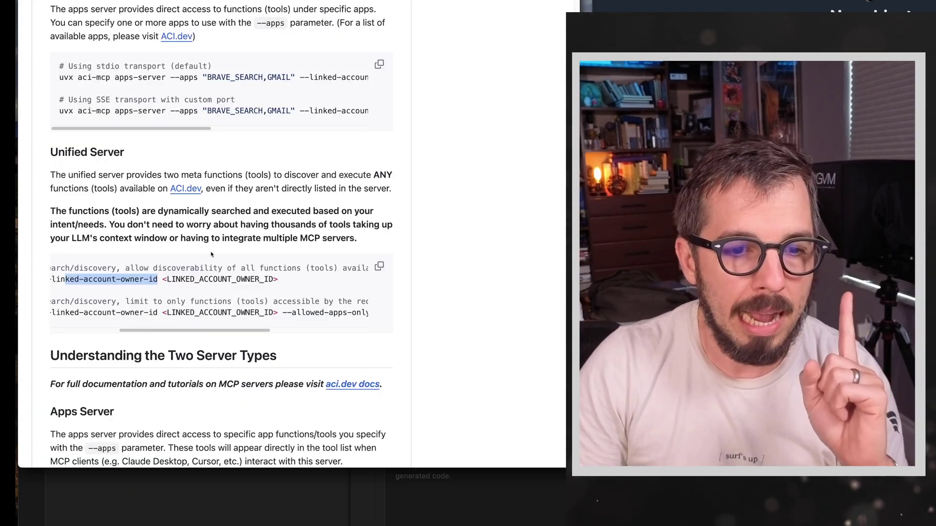
pyautogui.moveTo(213, 333); pyautogui.dragTo(144, 332)
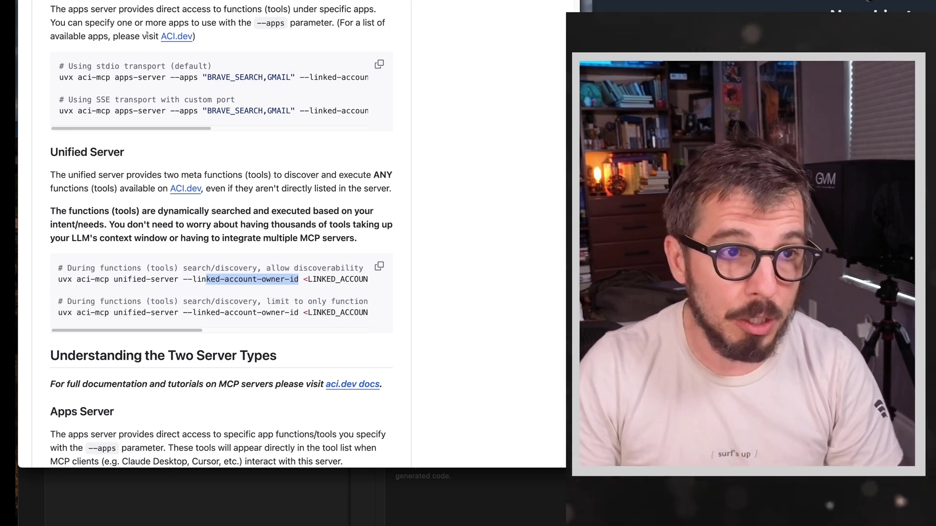
pyautogui.press('super+Tab')
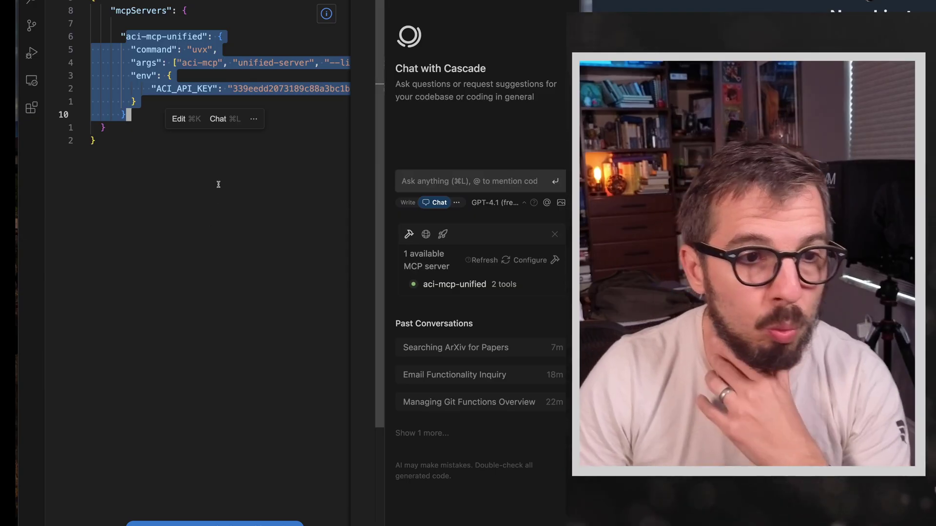
# Check the unified-server args and ACI_API_KEY in the raw config, then widen Cascade chat
pyautogui.click(198, 135)
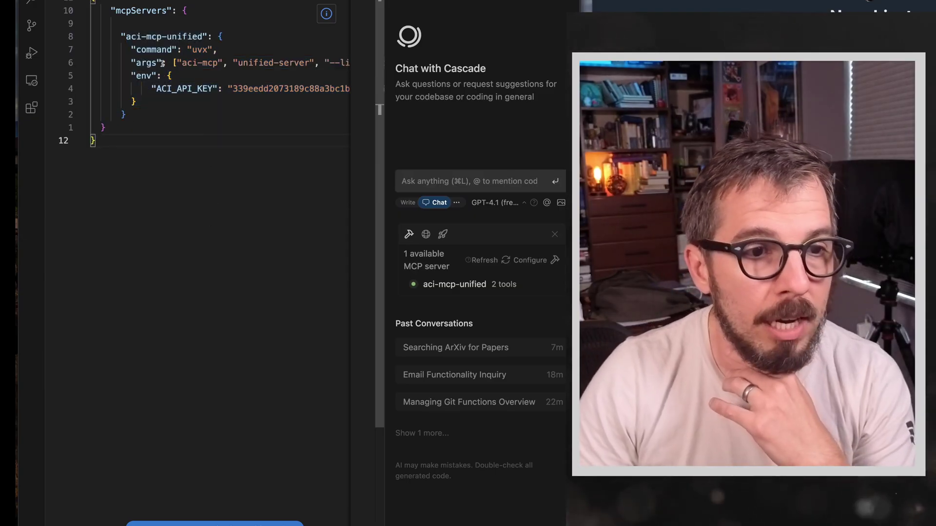
pyautogui.moveTo(163, 63); pyautogui.dragTo(233, 62)
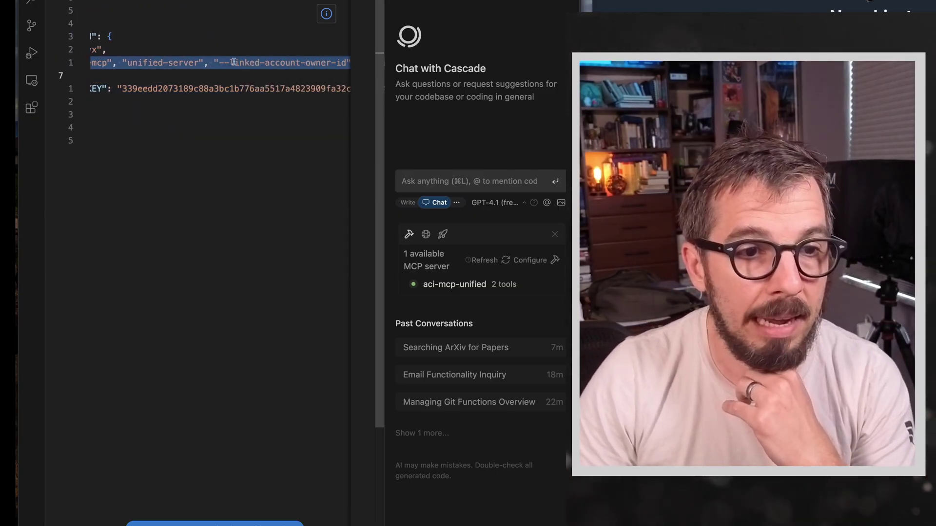
pyautogui.moveTo(117, 89); pyautogui.dragTo(307, 88)
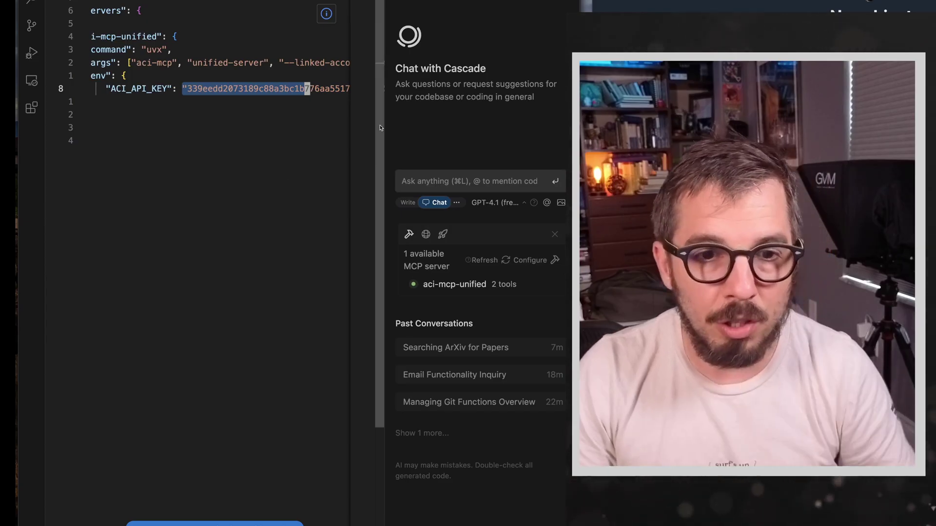
pyautogui.click(287, 2)
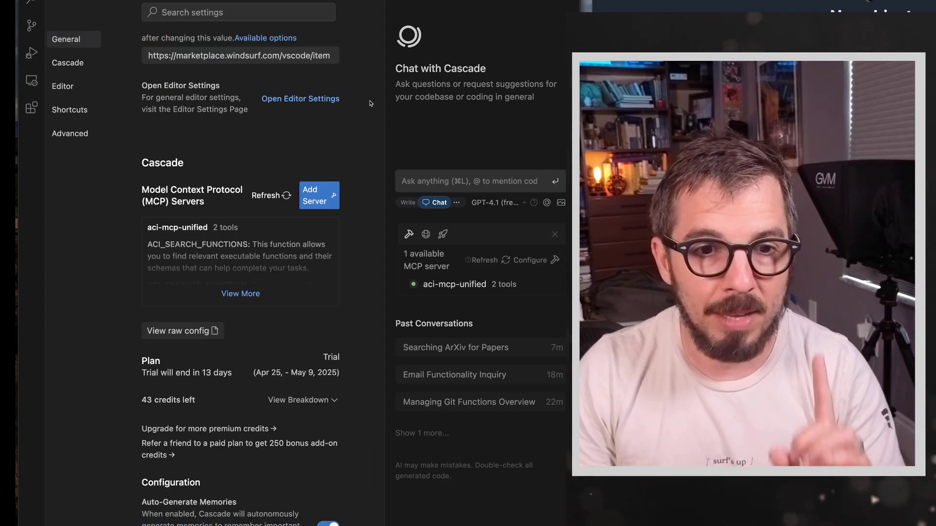
pyautogui.moveTo(384, 102); pyautogui.dragTo(189, 101)
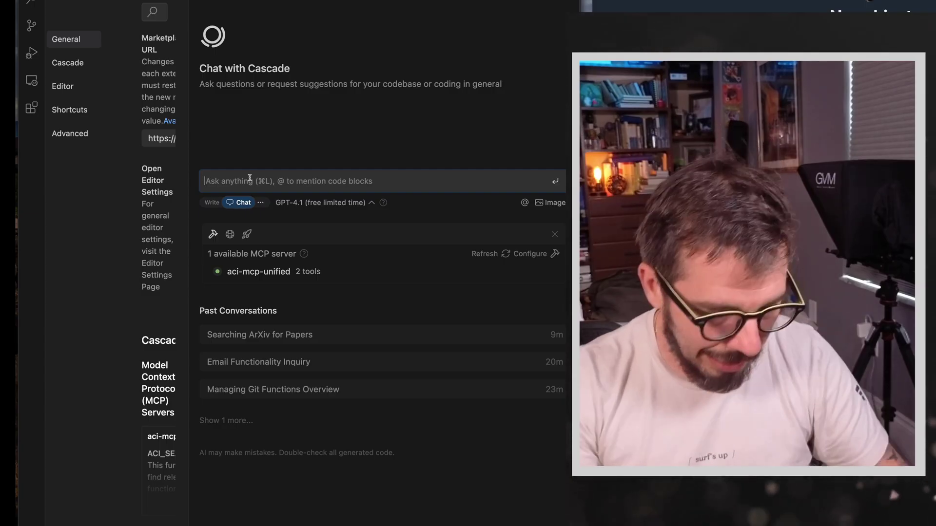
pyautogui.write('What functions do you have access to in ord')
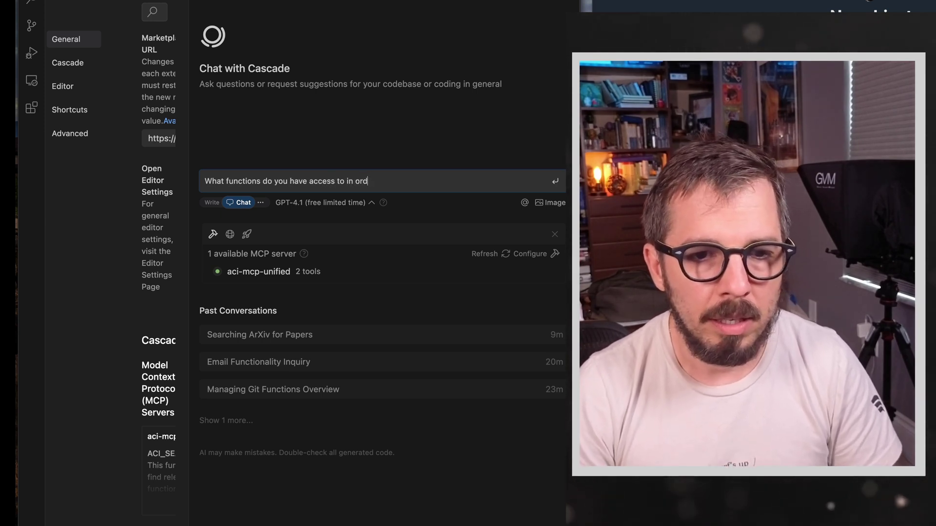
pyautogui.write('search')
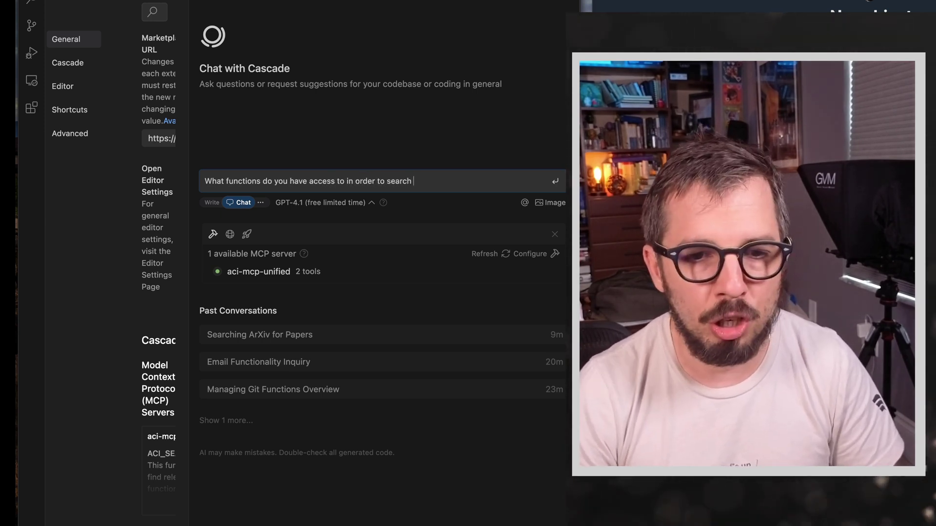
pyautogui.write('rs')
# Ask Cascade which MCP paper-search functions it can use, via the MCP integration
pyautogui.press('Return')
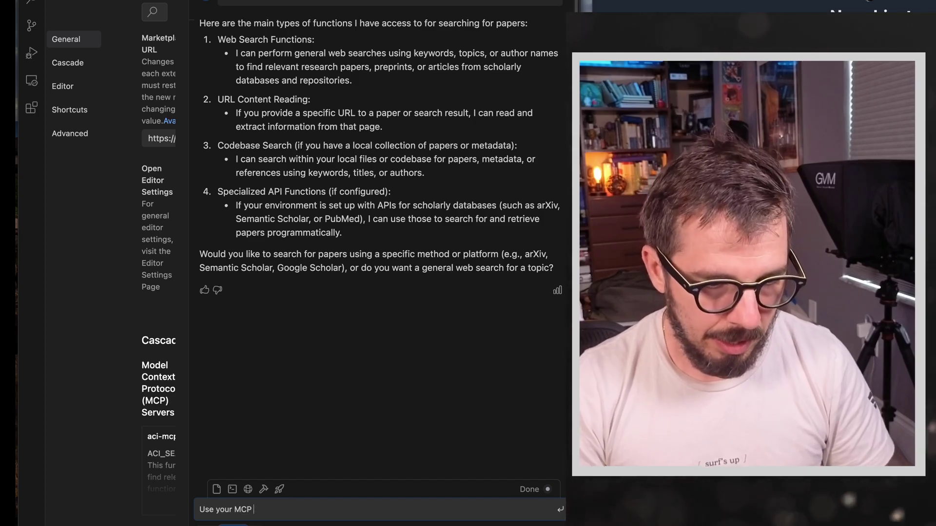
pyautogui.press('Return')
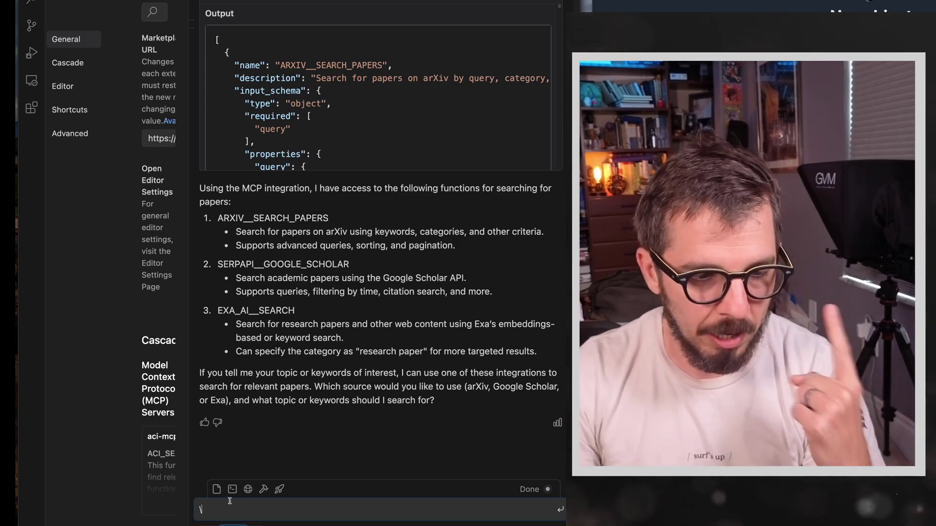
pyautogui.write('Search for 3')
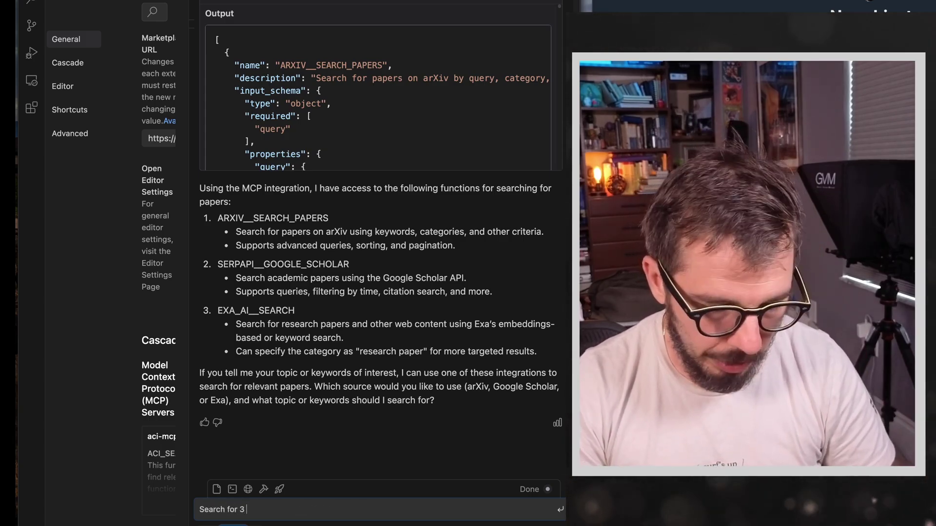
pyautogui.write(' for')
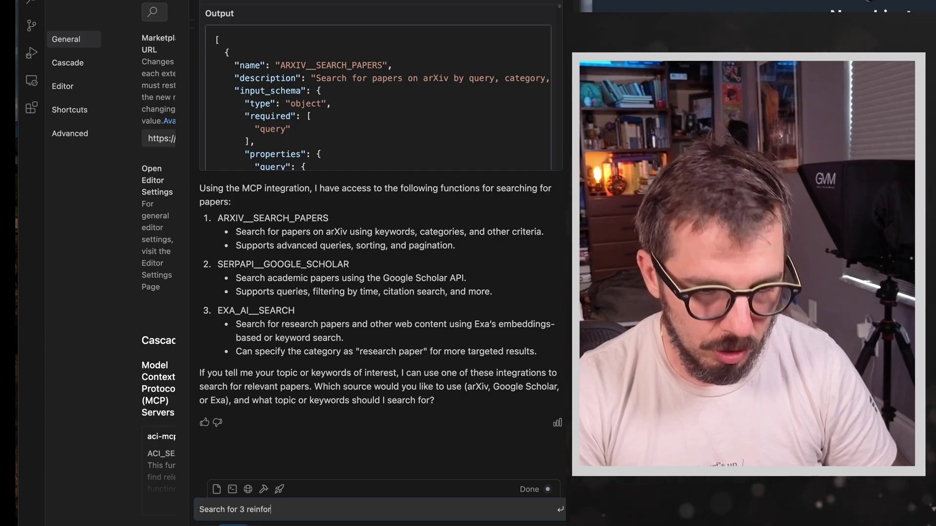
pyautogui.write('cement learning papers on A')
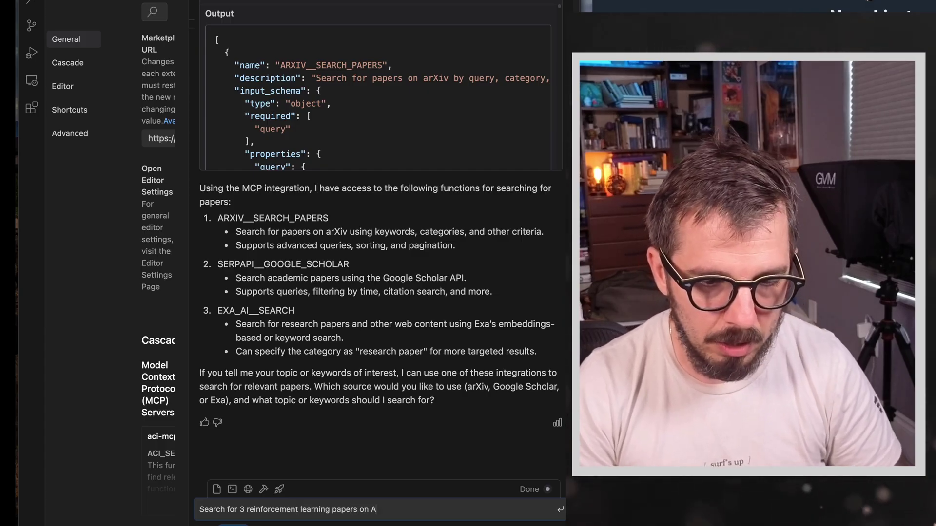
pyautogui.write('v and')
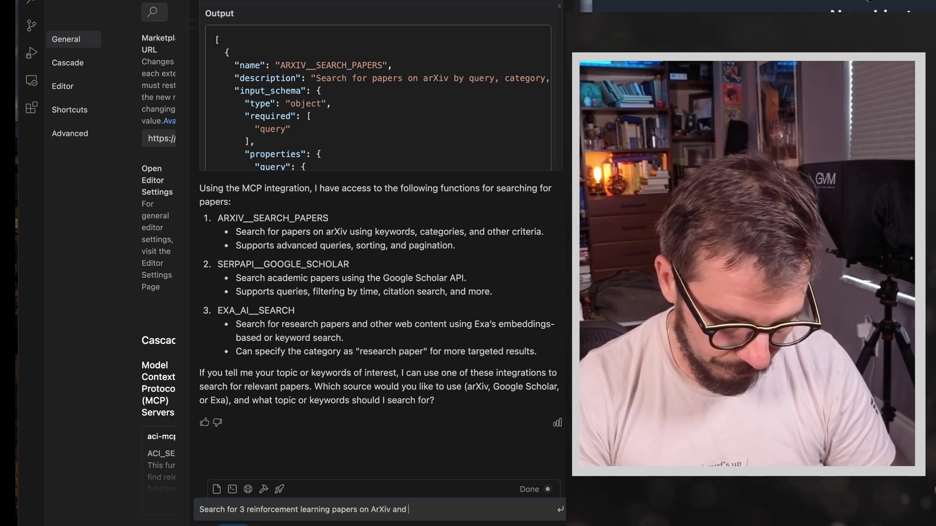
pyautogui.write('write a short summary of each')
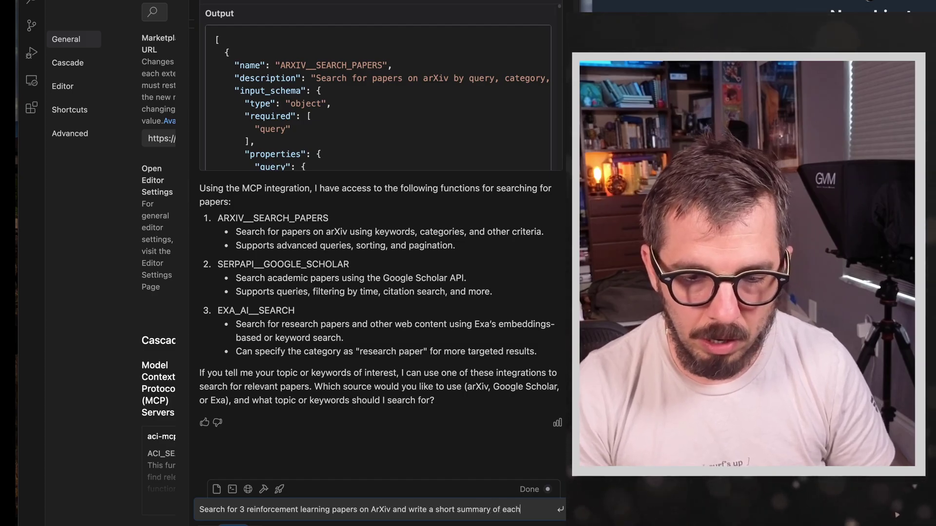
# Request three reinforcement learning papers from arXiv with a short summary of each
pyautogui.press('Return')
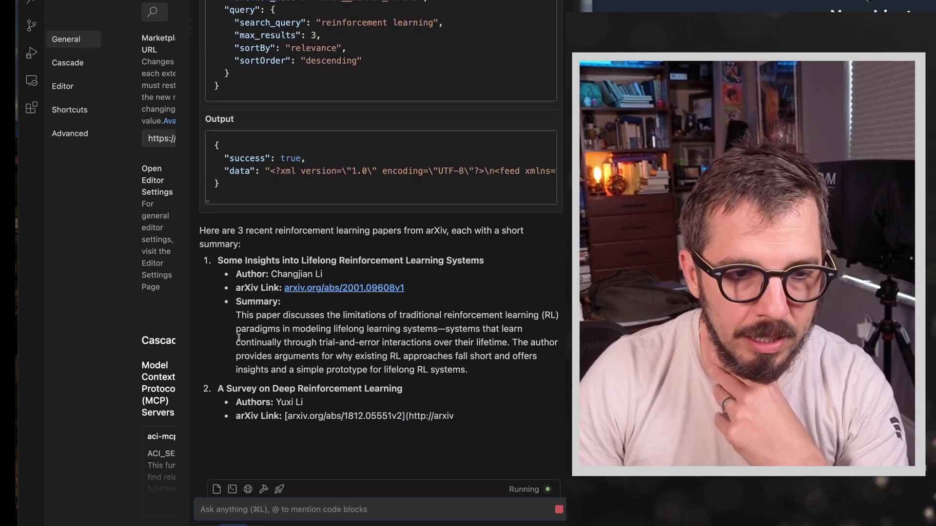
pyautogui.write('Emai')
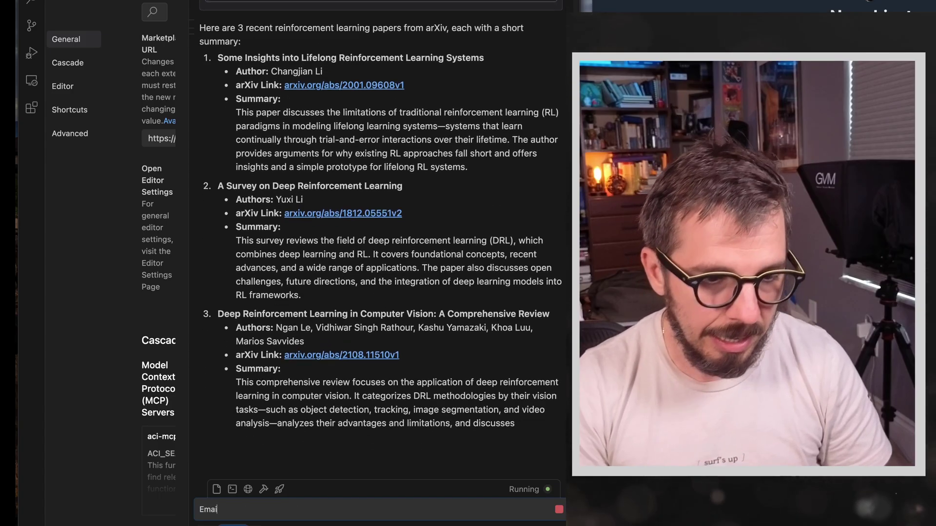
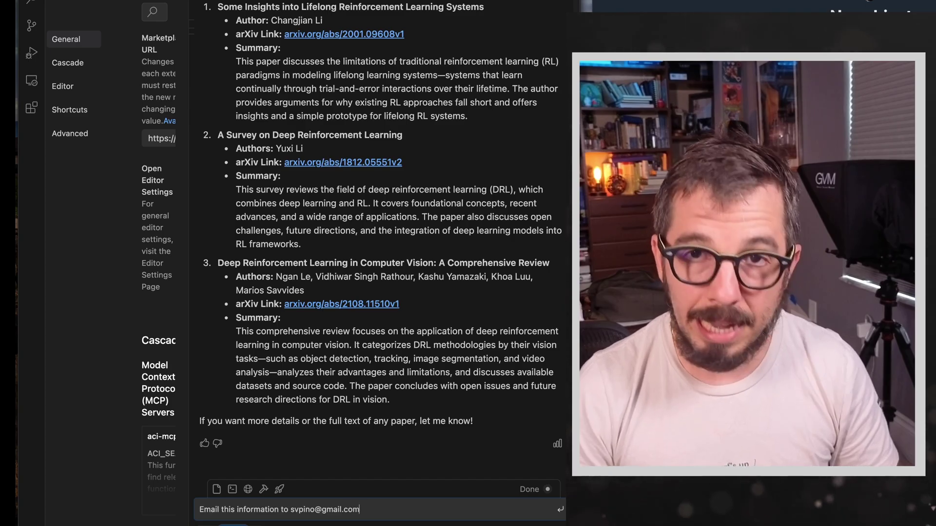
# Ask Cascade to email the paper summaries with a funny subject through the MCP Gmail function
pyautogui.hotkey('shift', 'Return')
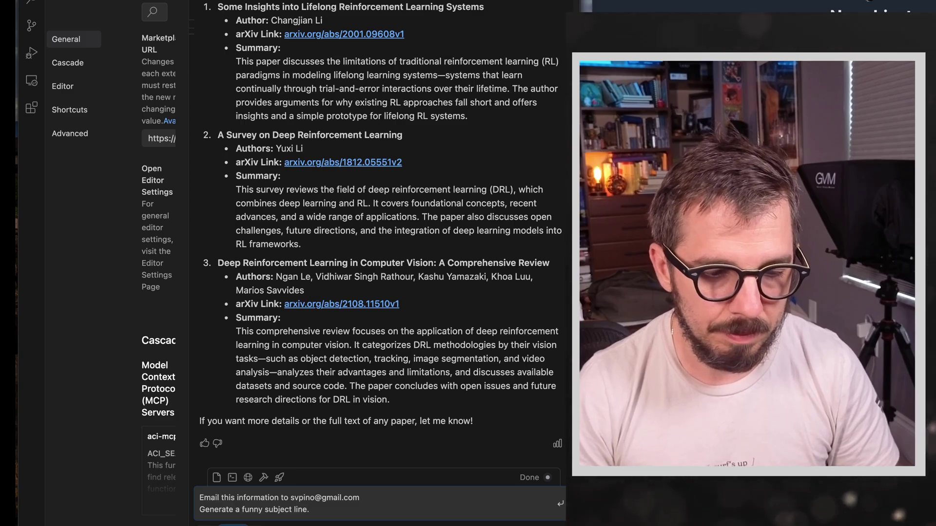
pyautogui.press('Return')
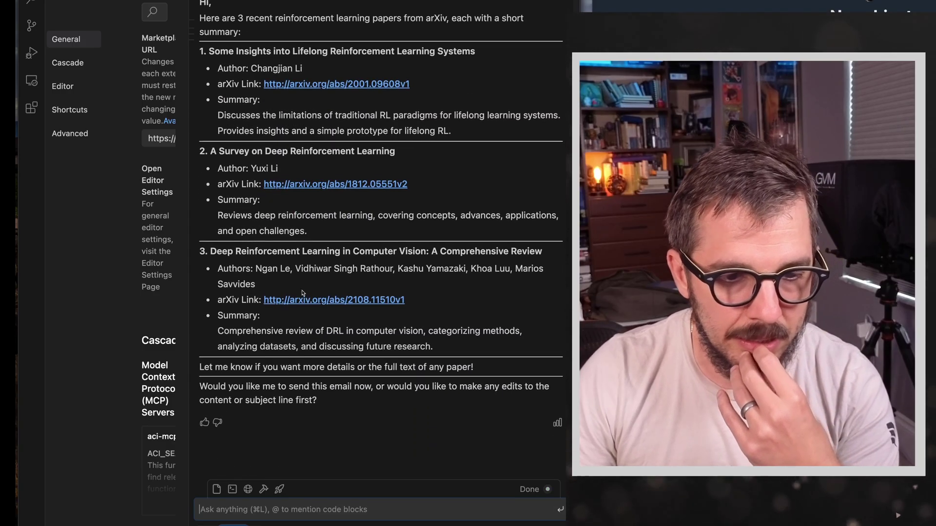
pyautogui.write('Use your MCP int')
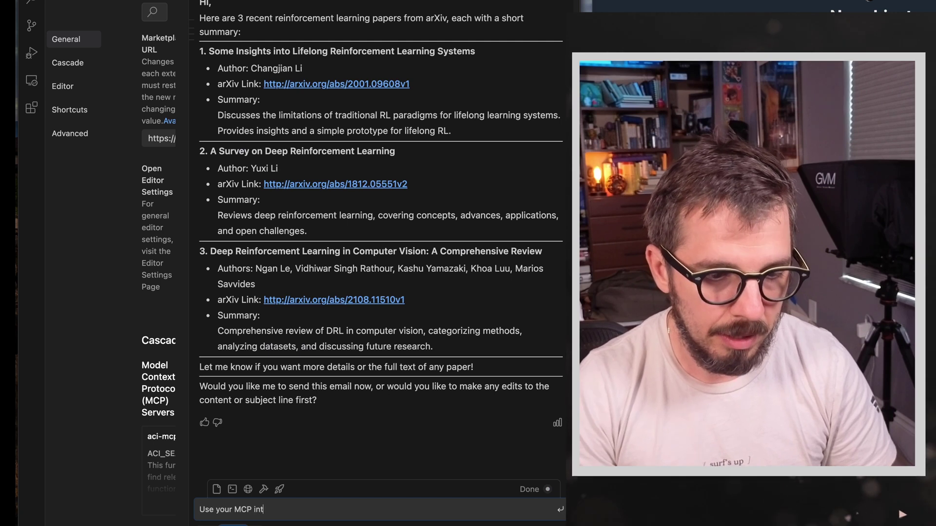
pyautogui.write('ration')
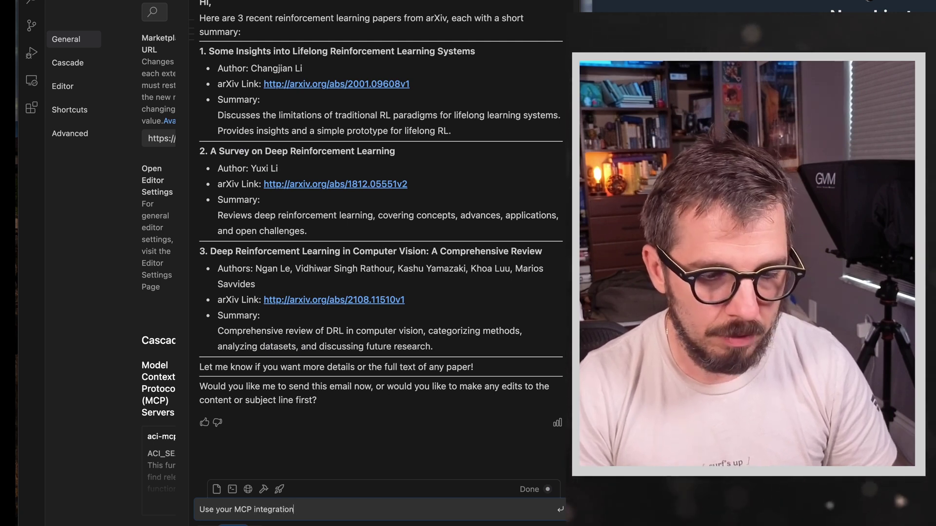
pyautogui.write('end the ema')
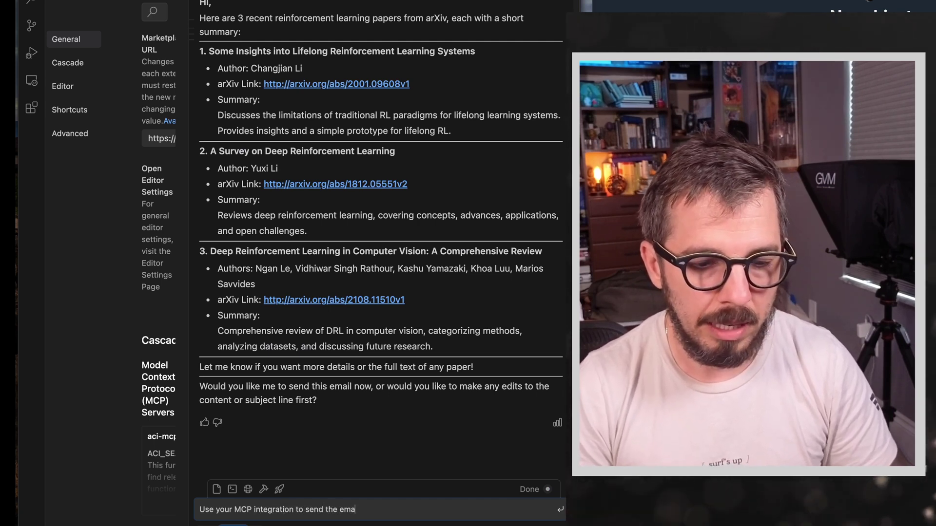
pyautogui.write('ll')
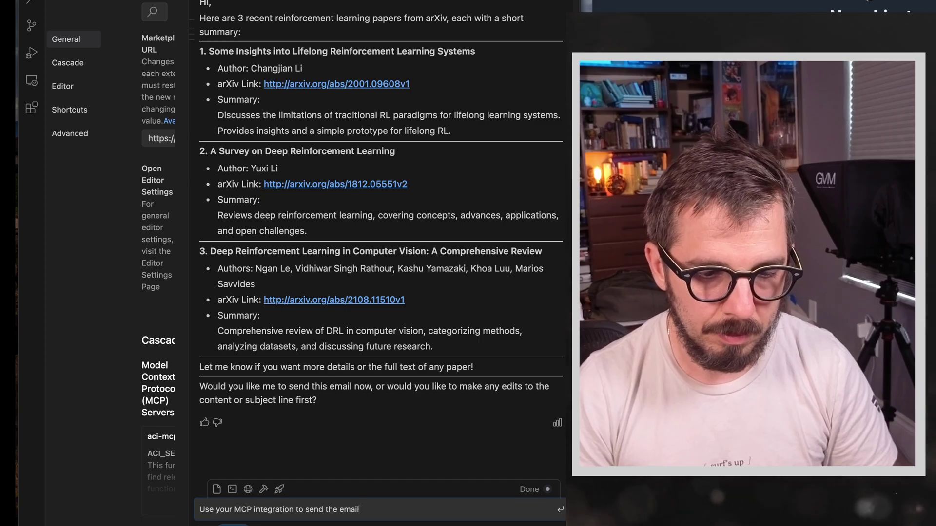
pyautogui.press('Return')
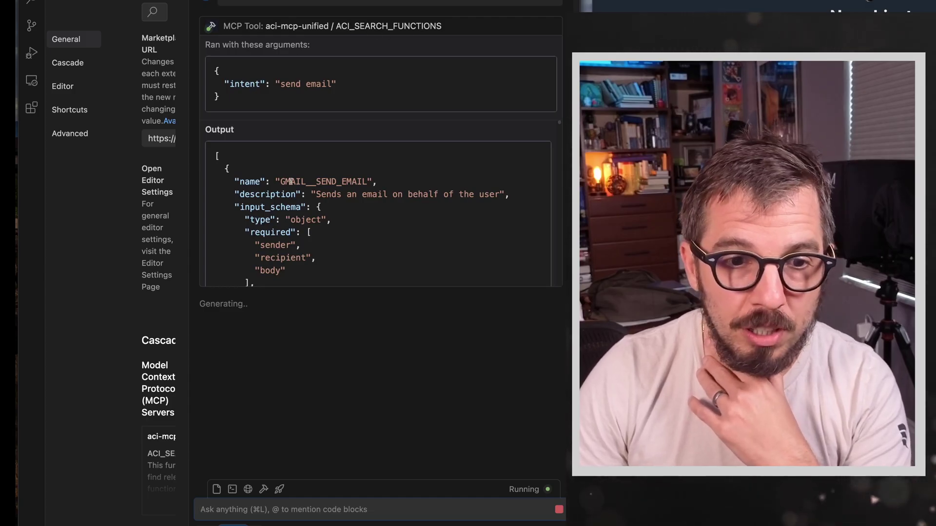
pyautogui.moveTo(290, 182); pyautogui.dragTo(377, 181)
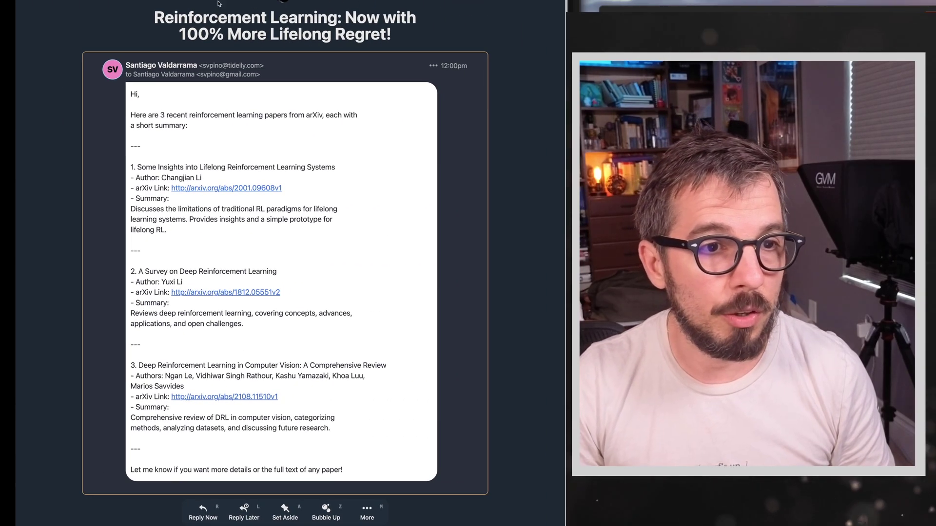
# Read the Lifelong Regret email, selecting its subject title and the three paper summaries
pyautogui.moveTo(154, 20)
pyautogui.mouseDown()
pyautogui.moveTo(334, 22)
pyautogui.moveTo(240, 38)
pyautogui.mouseUp()
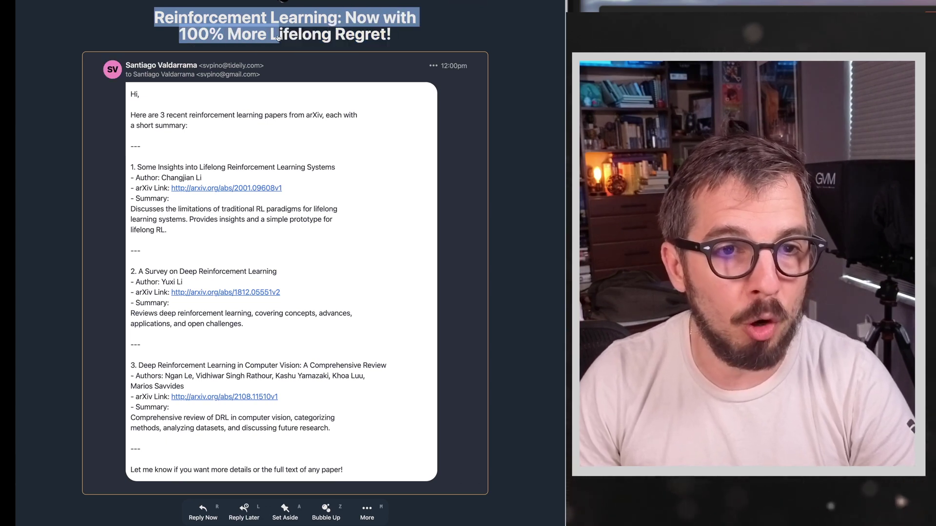
pyautogui.moveTo(221, 38); pyautogui.dragTo(399, 35)
pyautogui.click(399, 34)
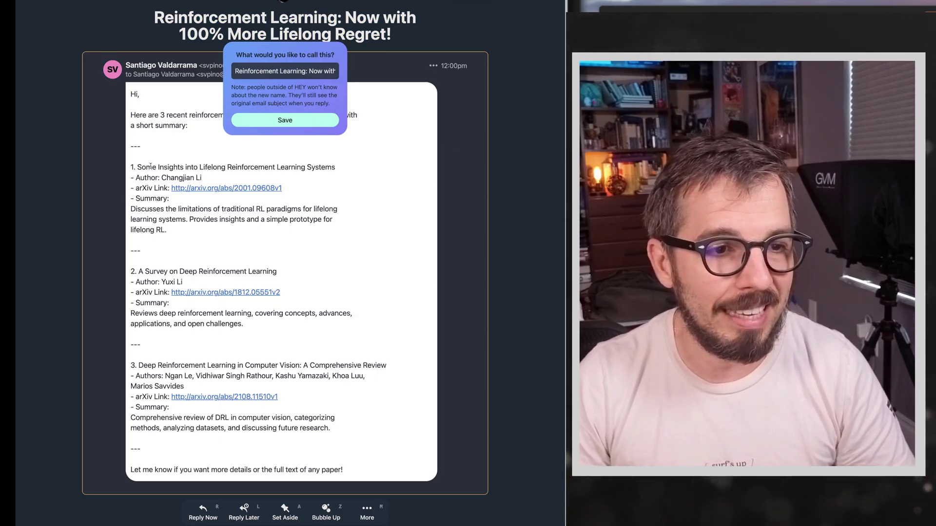
pyautogui.moveTo(152, 165); pyautogui.dragTo(217, 445)
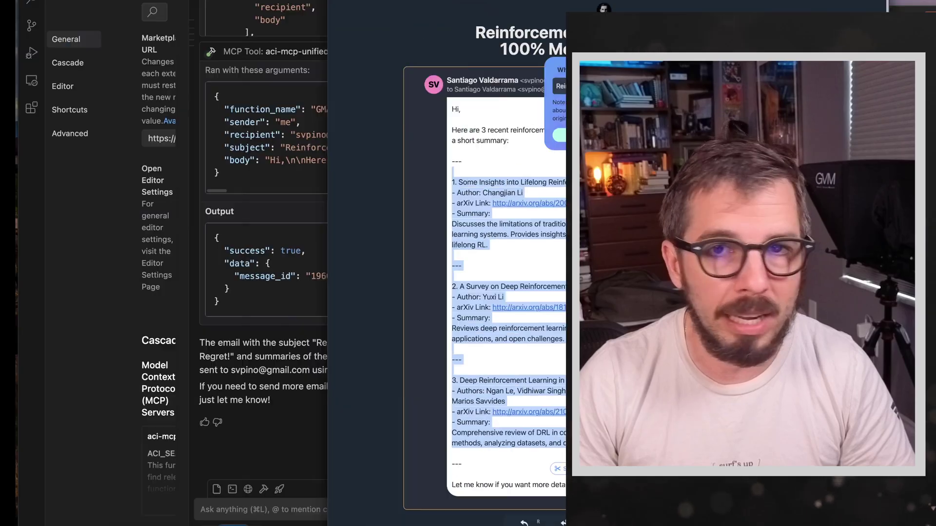
# Ask Cascade to list three accessible GitHub repositories and highlight alloy-voice-assistant in the reply
pyautogui.click(298, 515)
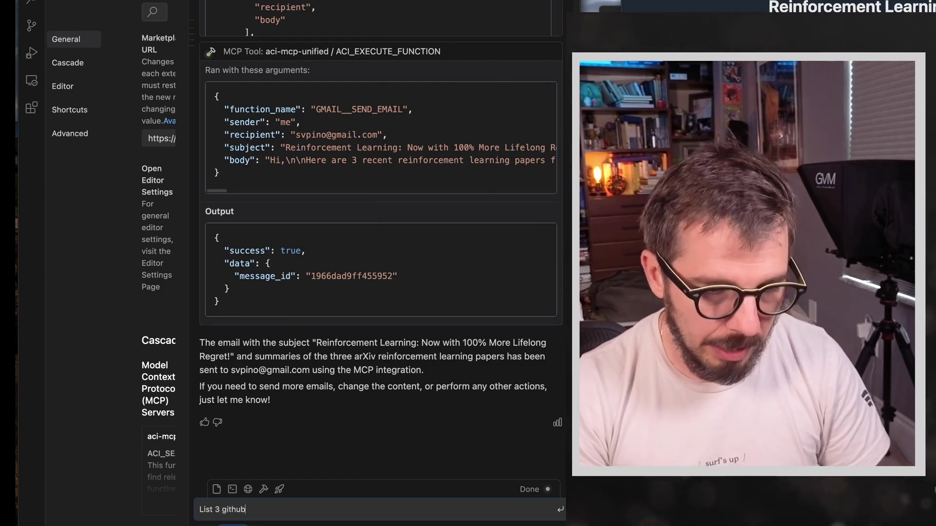
pyautogui.write('positories that youy')
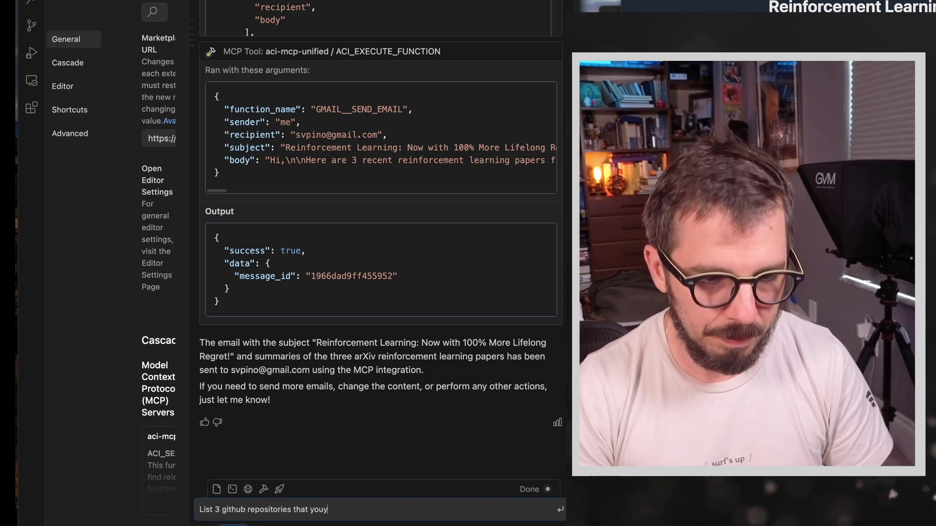
pyautogui.write('e access to. My username is svpin')
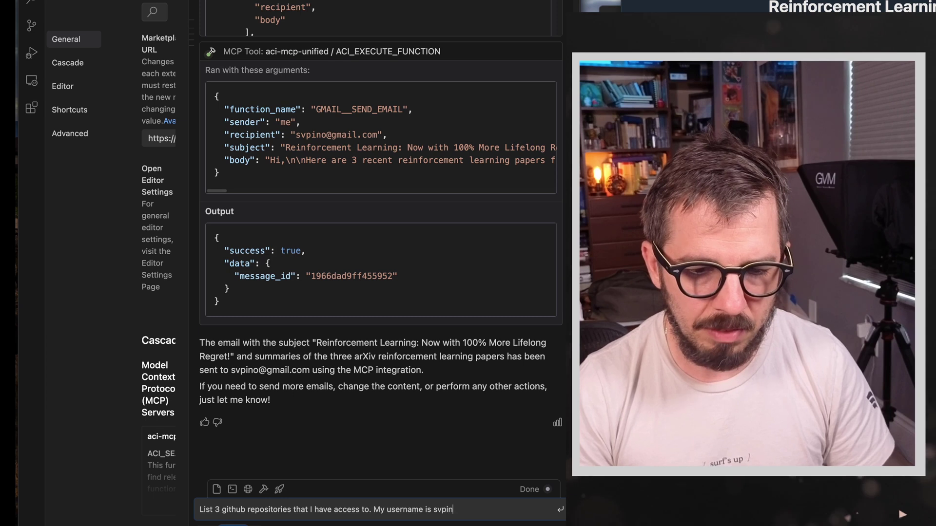
pyautogui.write('o')
pyautogui.press('Return')
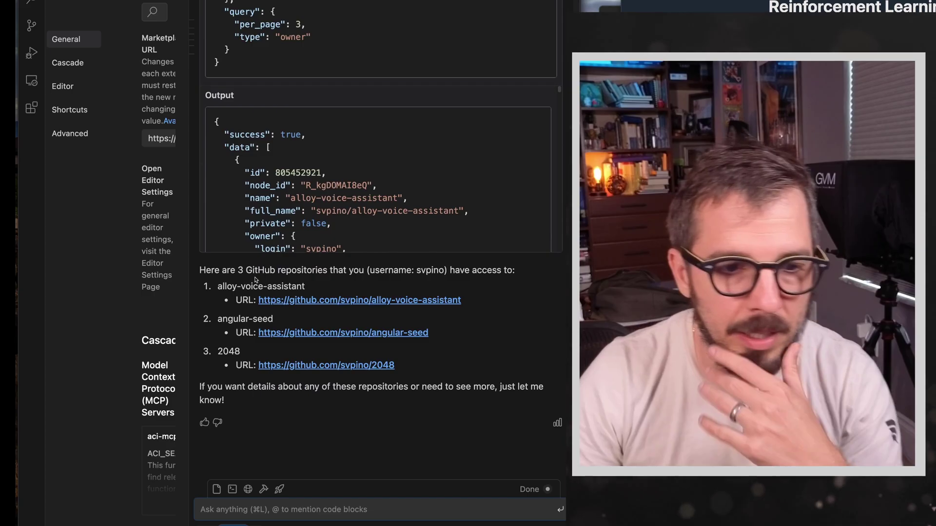
pyautogui.moveTo(227, 286); pyautogui.dragTo(289, 286)
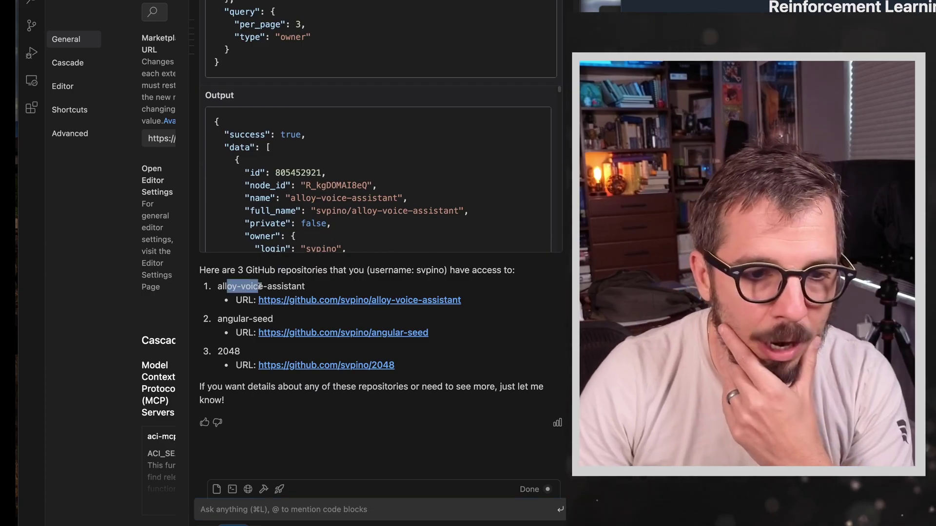
pyautogui.click(217, 323)
# Highlight the other returned repository names, angular-seed and 2048
pyautogui.moveTo(218, 319); pyautogui.dragTo(263, 319)
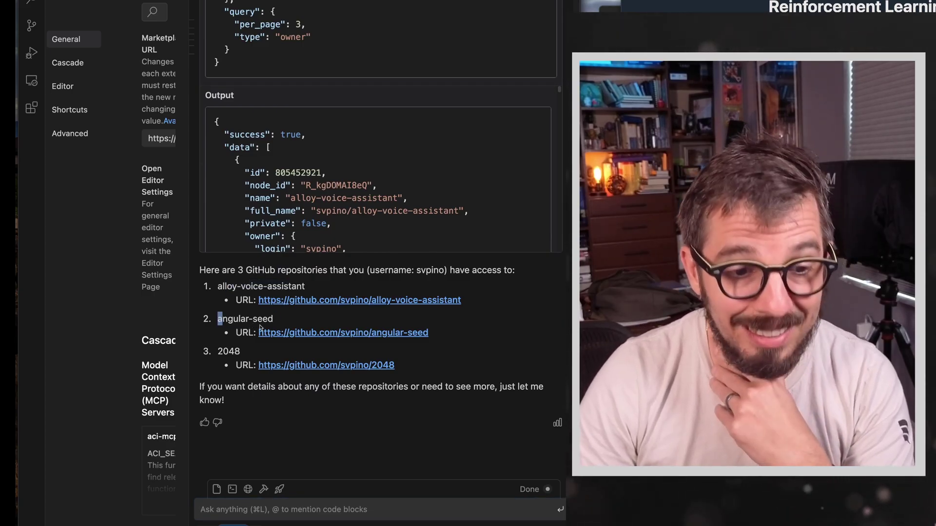
pyautogui.moveTo(218, 351); pyautogui.dragTo(240, 351)
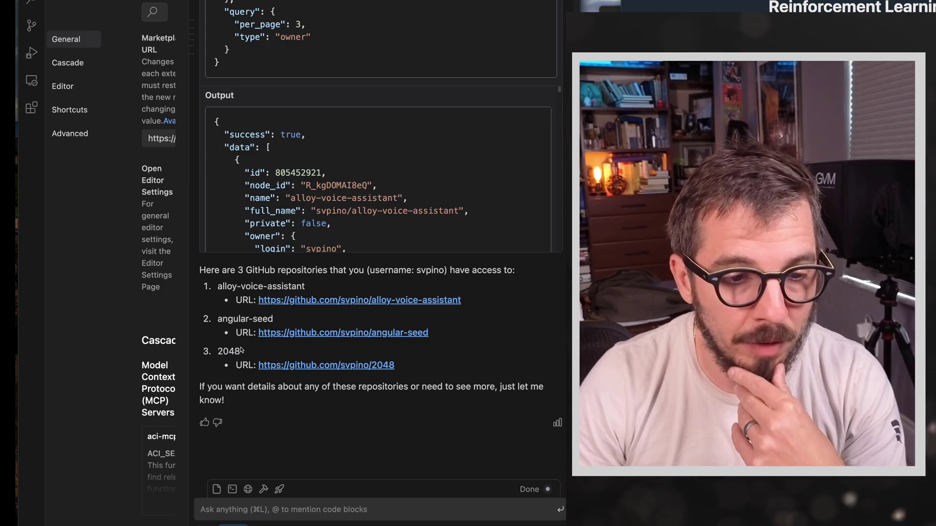
pyautogui.press('super+l')
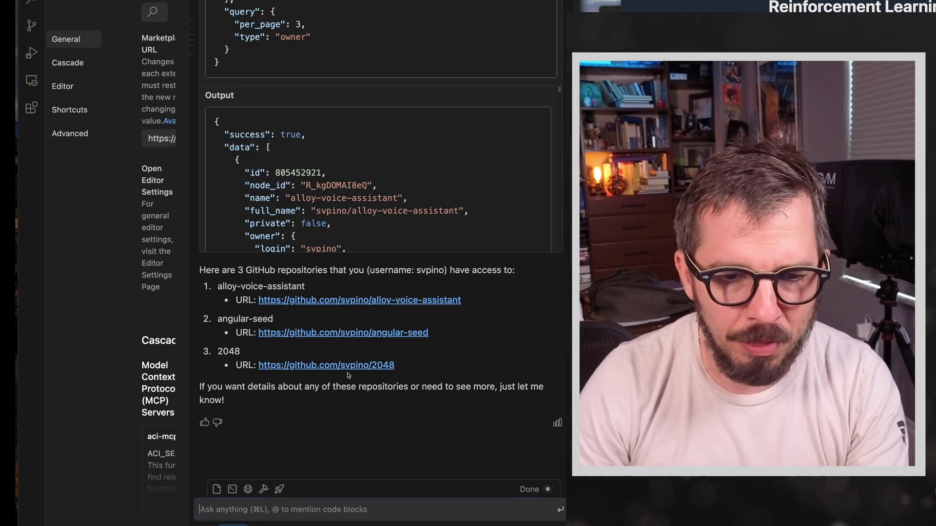
pyautogui.moveTo(223, 351); pyautogui.dragTo(235, 352)
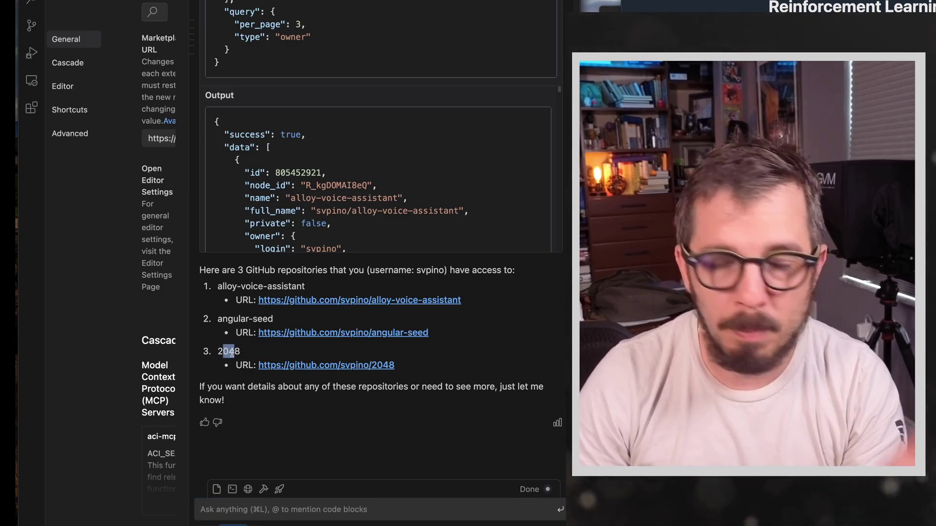